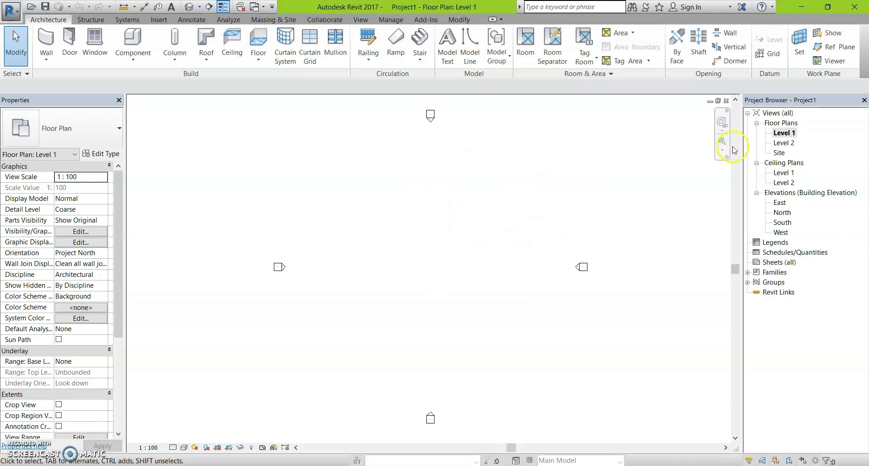
Compare the Site floor plan with the Level 1 floor plan in Project1
{"action": "double_click", "coordinate": [782, 154]}
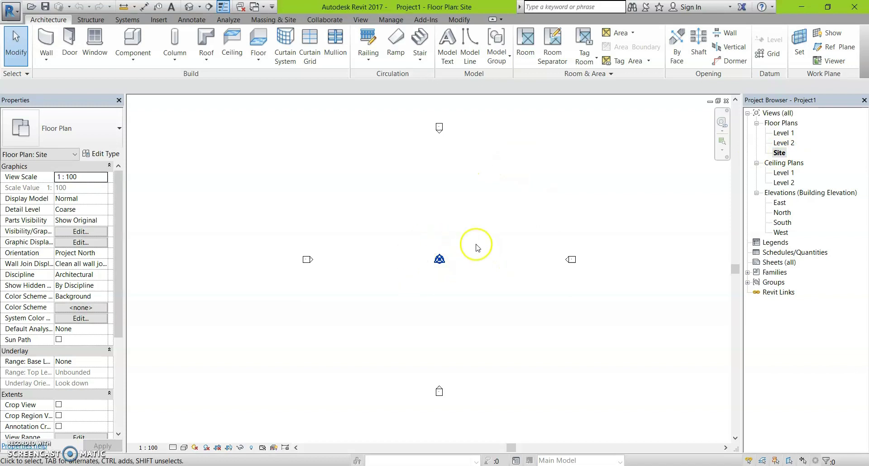
{"action": "double_click", "coordinate": [783, 133]}
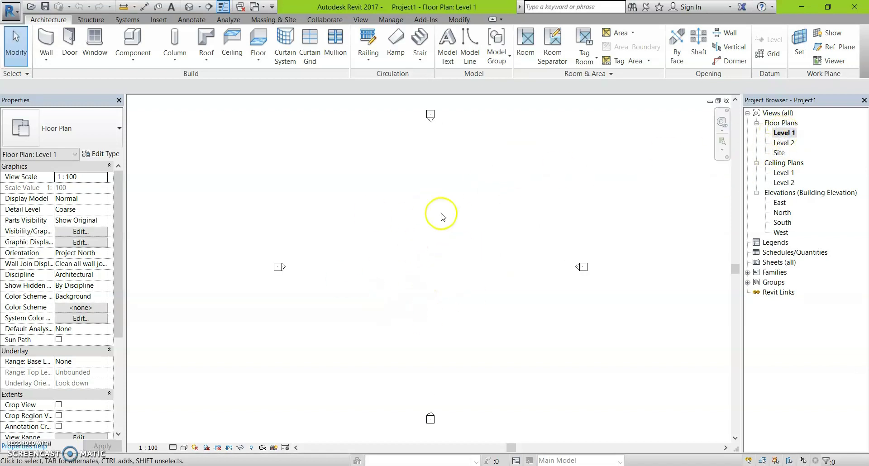
{"action": "double_click", "coordinate": [779, 154]}
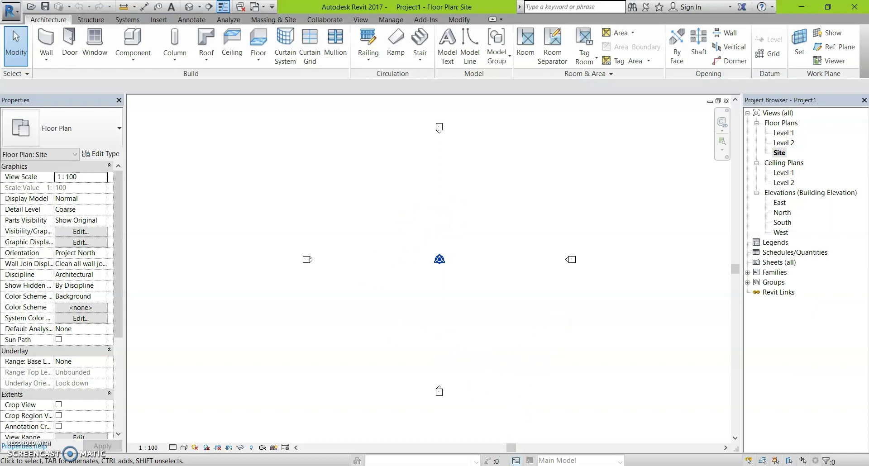
Switch to the ST PROJECT BASE POINT project and link AR PROJECT BASE POINT.rvt with Auto - Origin to Origin positioning
{"action": "left_click", "coordinate": [485, 465]}
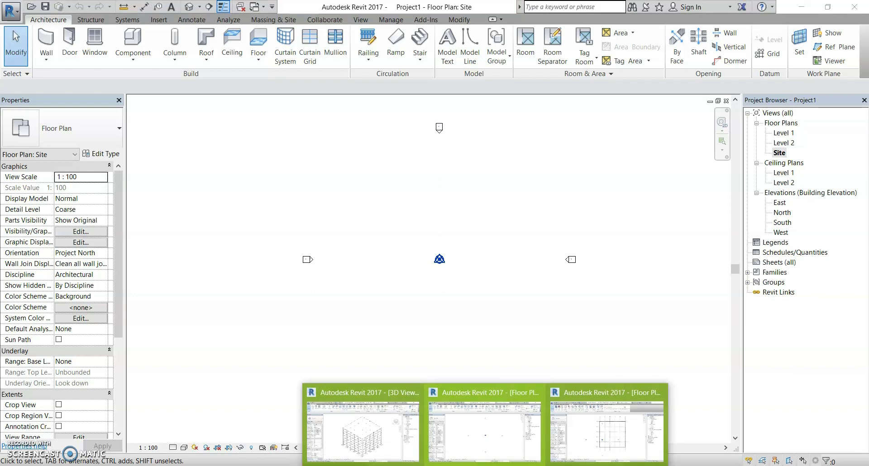
{"action": "left_click", "coordinate": [388, 398]}
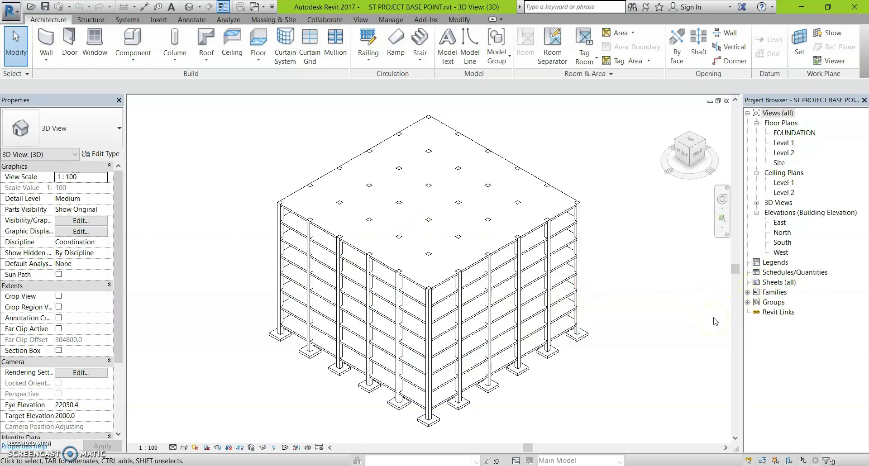
{"action": "right_click", "coordinate": [778, 313]}
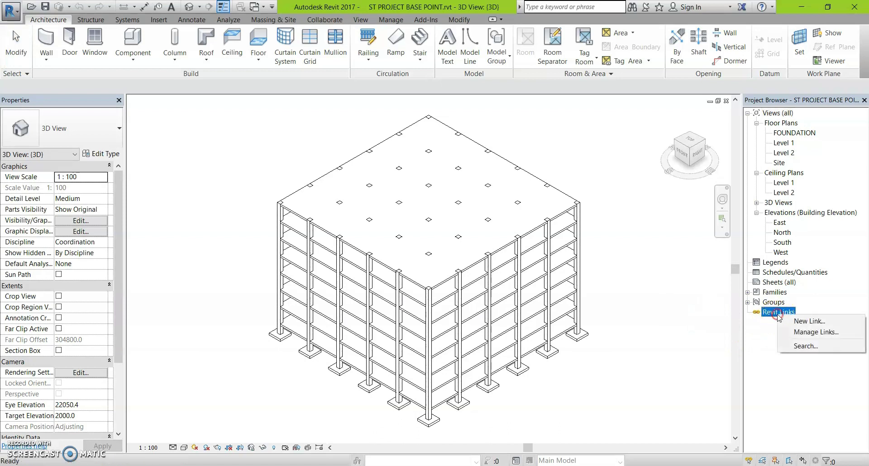
{"action": "left_click", "coordinate": [814, 332]}
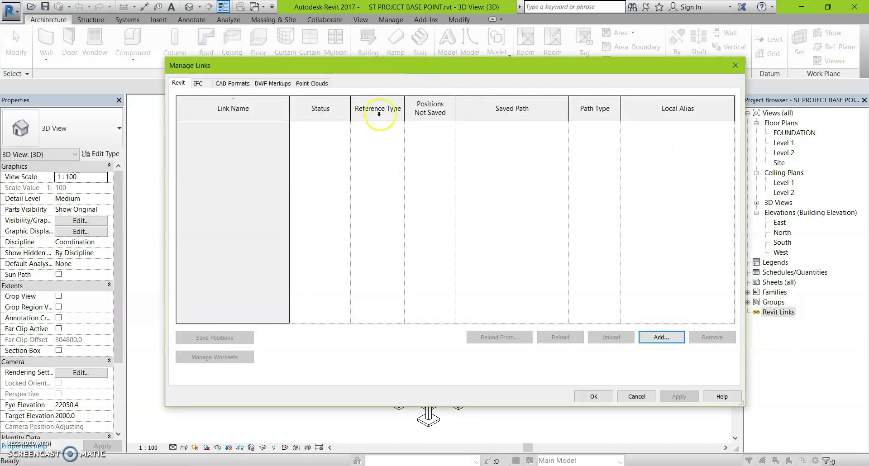
{"action": "left_click", "coordinate": [661, 337]}
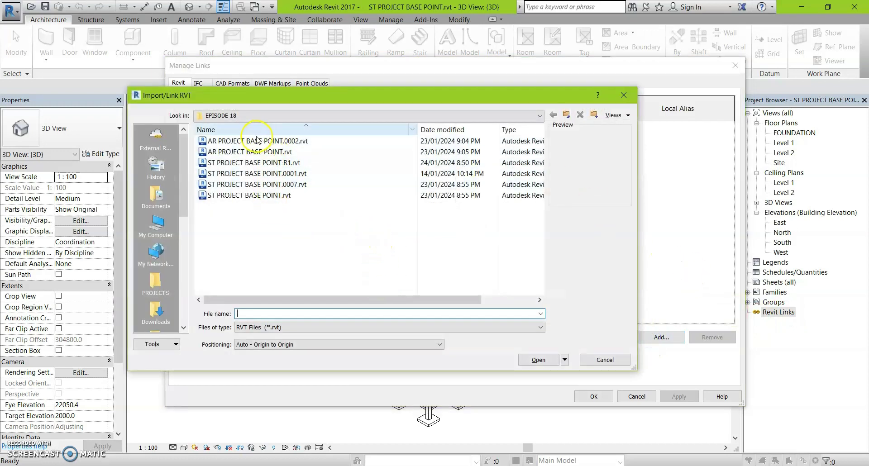
{"action": "left_click", "coordinate": [221, 152]}
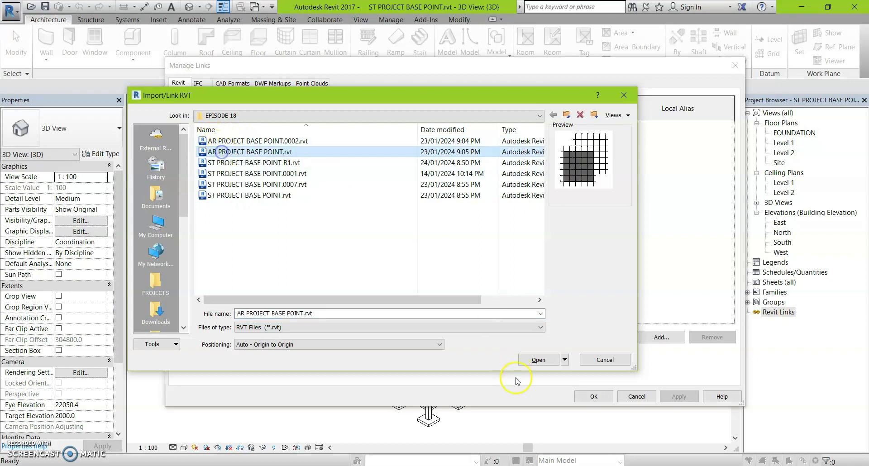
{"action": "left_click", "coordinate": [538, 360]}
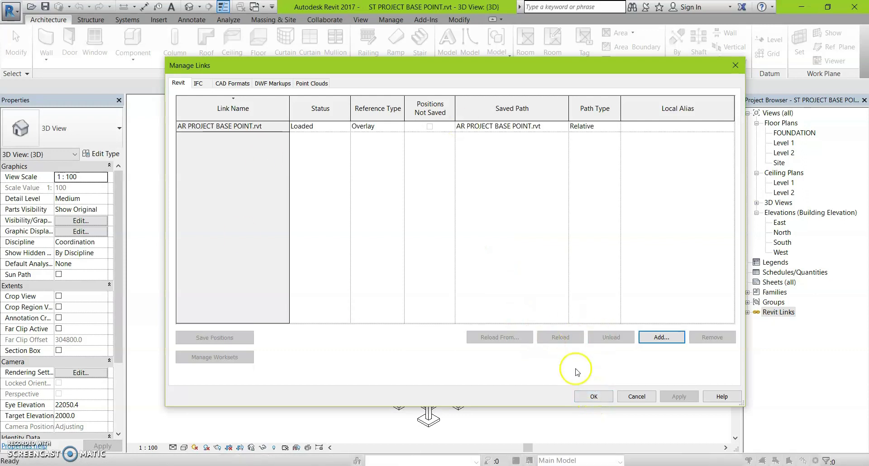
{"action": "left_click", "coordinate": [594, 396]}
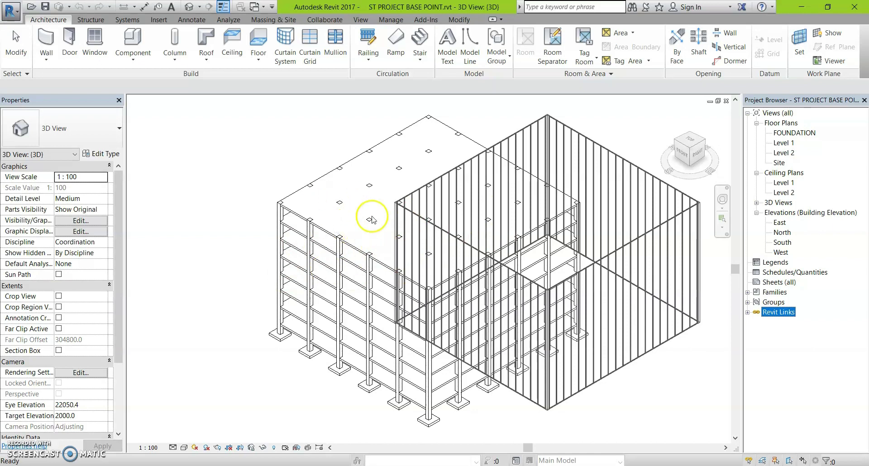
On the Level 1 plan, move the linked architectural model from its grid A/1 intersection to the structural model's grid A/1 intersection
{"action": "double_click", "coordinate": [784, 143]}
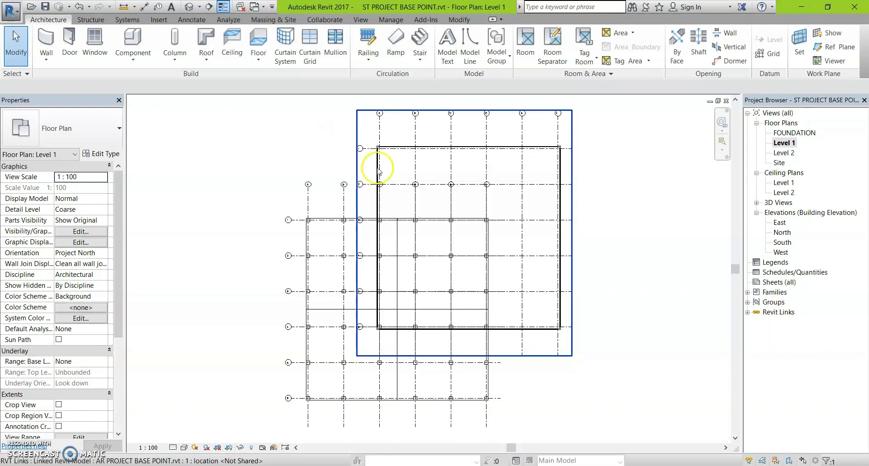
{"action": "left_click", "coordinate": [387, 133]}
{"action": "key", "text": "m"}
{"action": "key", "text": "v"}
{"action": "scroll", "coordinate": [378, 140], "scroll_direction": "up", "scroll_amount": 5}
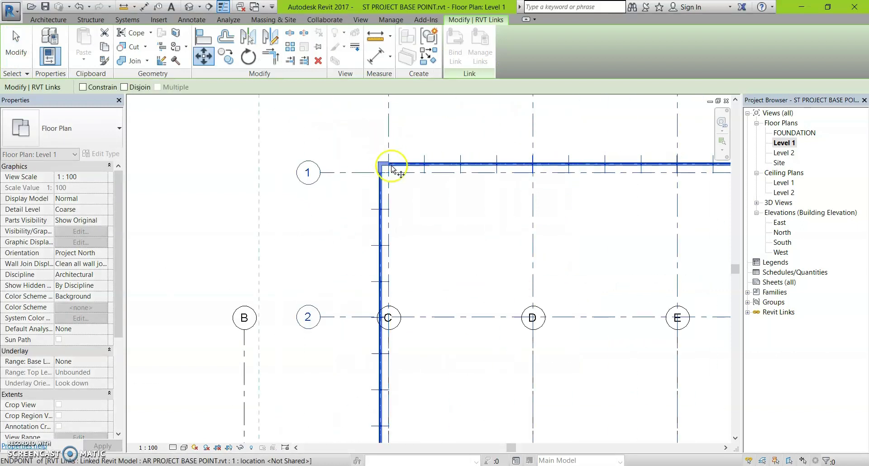
{"action": "scroll", "coordinate": [391, 170], "scroll_direction": "up", "scroll_amount": 3}
{"action": "left_click", "coordinate": [381, 178]}
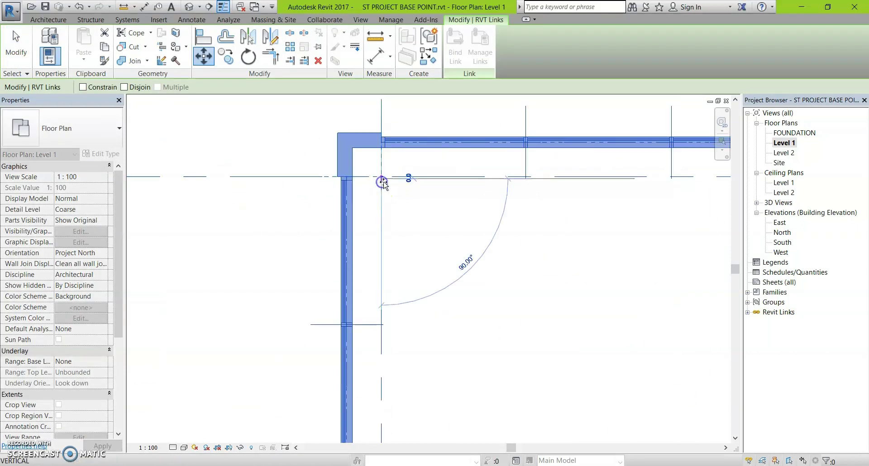
{"action": "left_click", "coordinate": [382, 177]}
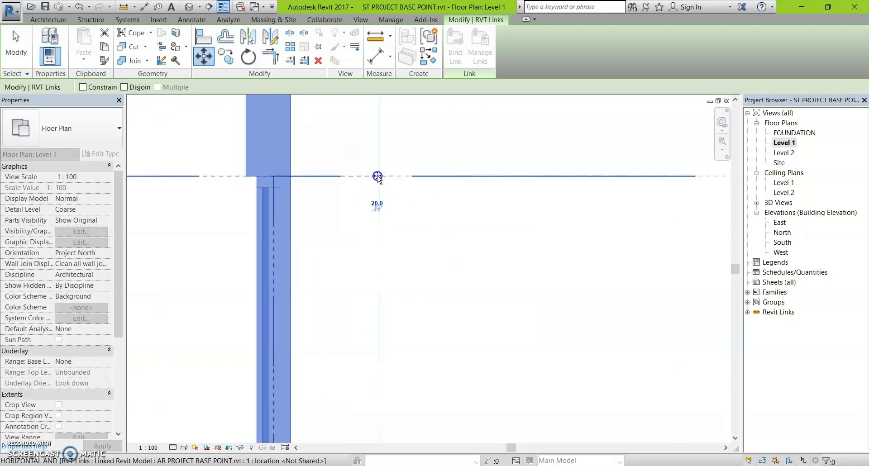
{"action": "left_click", "coordinate": [378, 177]}
{"action": "scroll", "coordinate": [378, 177], "scroll_direction": "down", "scroll_amount": 5}
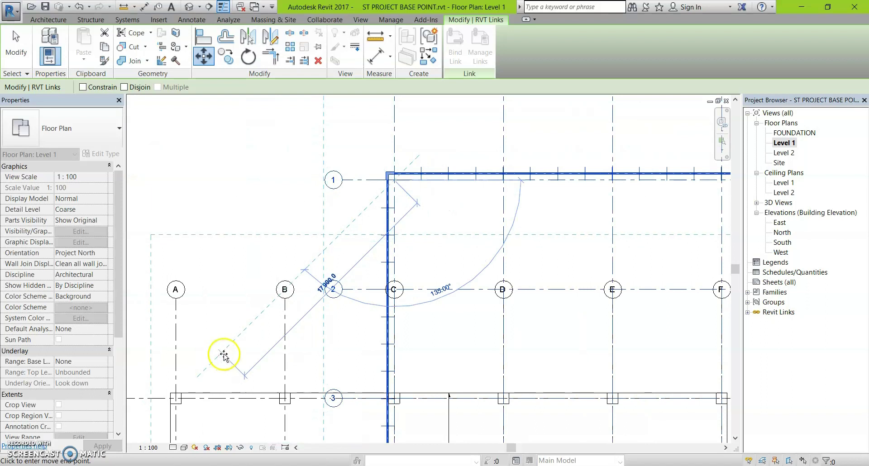
{"action": "scroll", "coordinate": [176, 398], "scroll_direction": "up", "scroll_amount": 6}
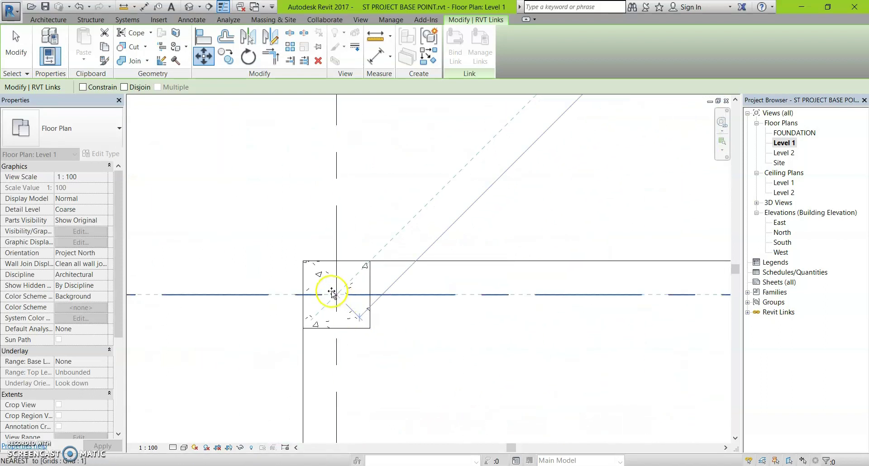
{"action": "left_click", "coordinate": [335, 291]}
{"action": "scroll", "coordinate": [349, 206], "scroll_direction": "down", "scroll_amount": 5}
{"action": "left_click", "coordinate": [456, 103]}
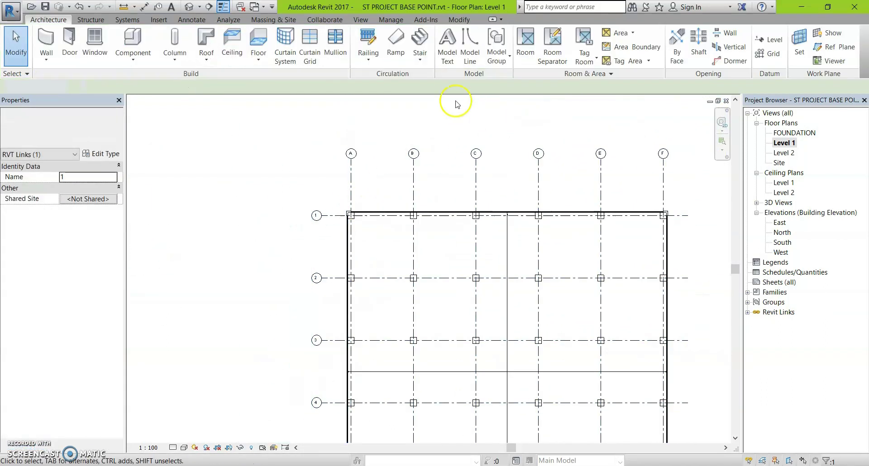
Check the linked model's alignment in the 3D view and undo its move
{"action": "left_click", "coordinate": [208, 9]}
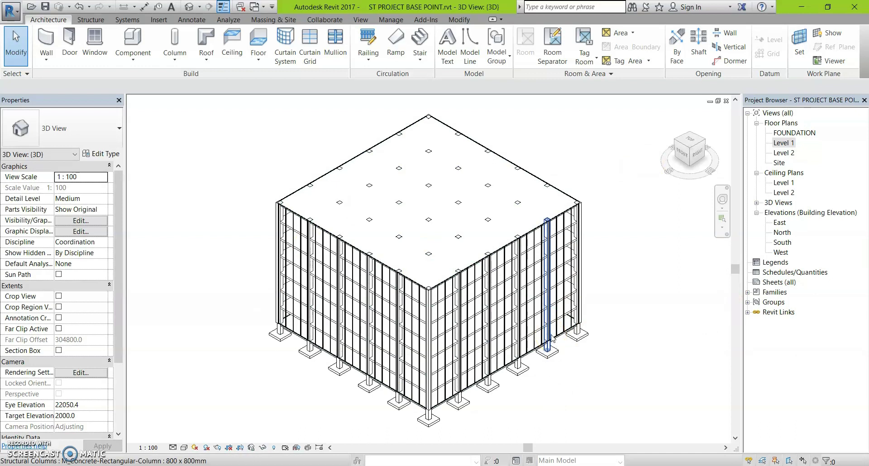
{"action": "left_click", "coordinate": [523, 362]}
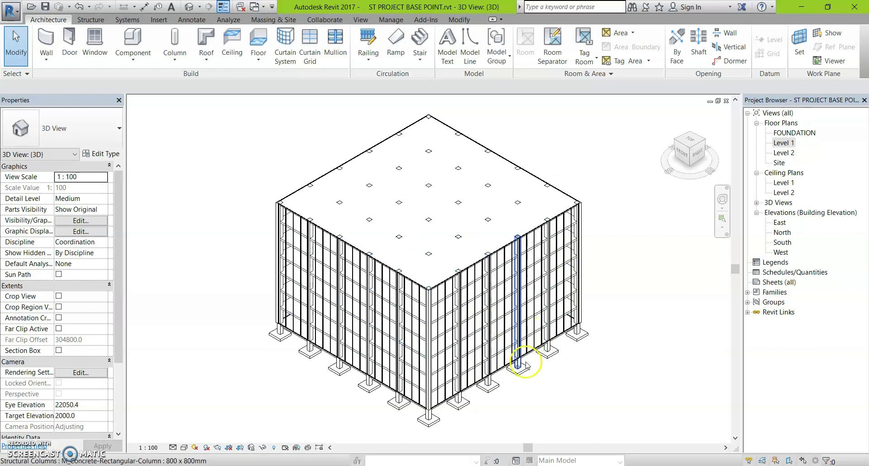
{"action": "key", "text": "ctrl+z"}
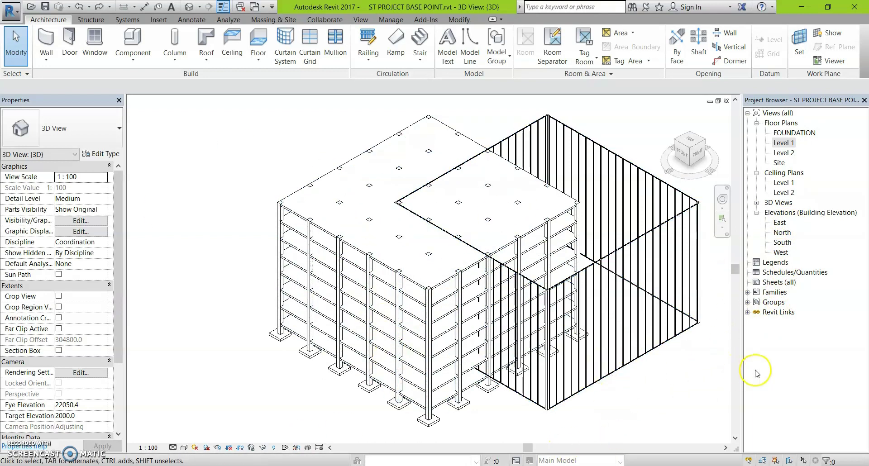
Open the Site floor plan and temporarily hide the linked AR PROJECT BASE POINT.rvt model
{"action": "double_click", "coordinate": [778, 162]}
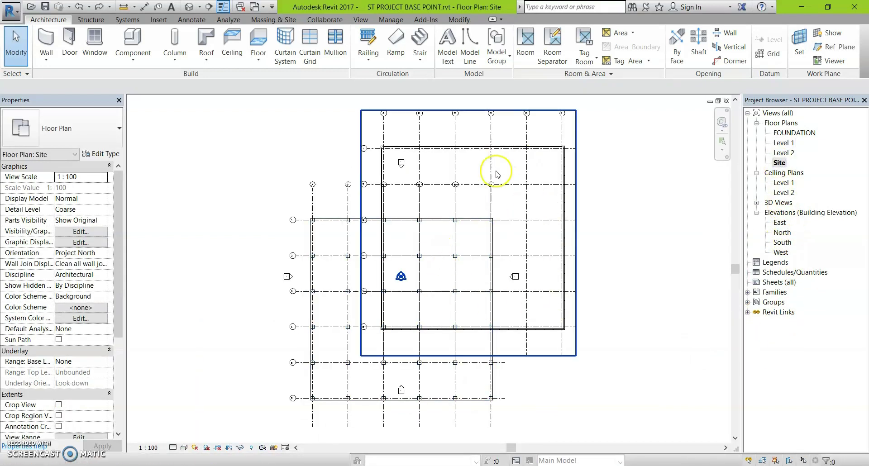
{"action": "left_click", "coordinate": [515, 152]}
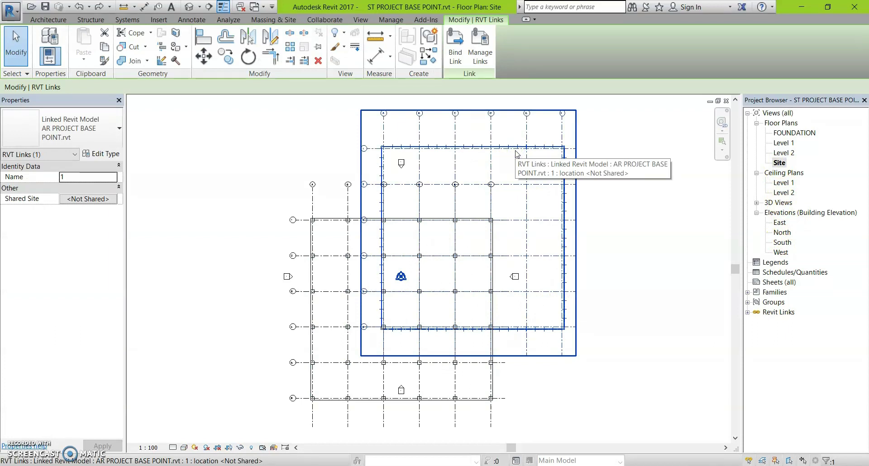
{"action": "key", "text": "h"}
{"action": "key", "text": "h"}
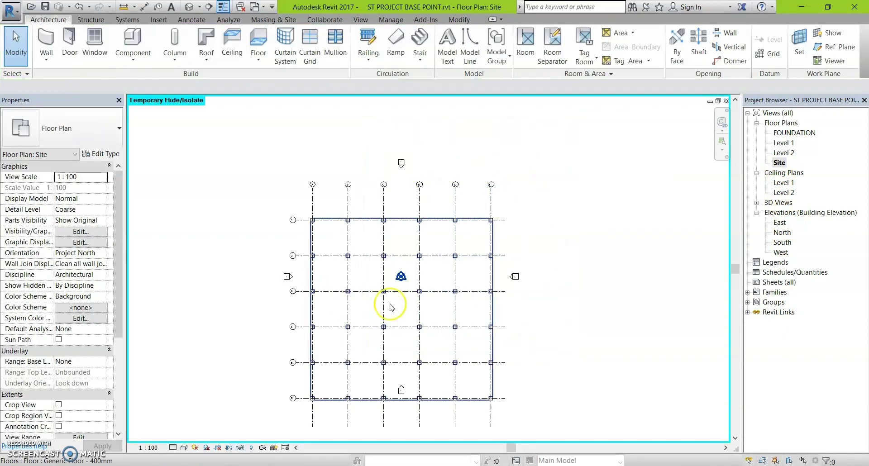
{"action": "scroll", "coordinate": [396, 293], "scroll_direction": "up", "scroll_amount": 2}
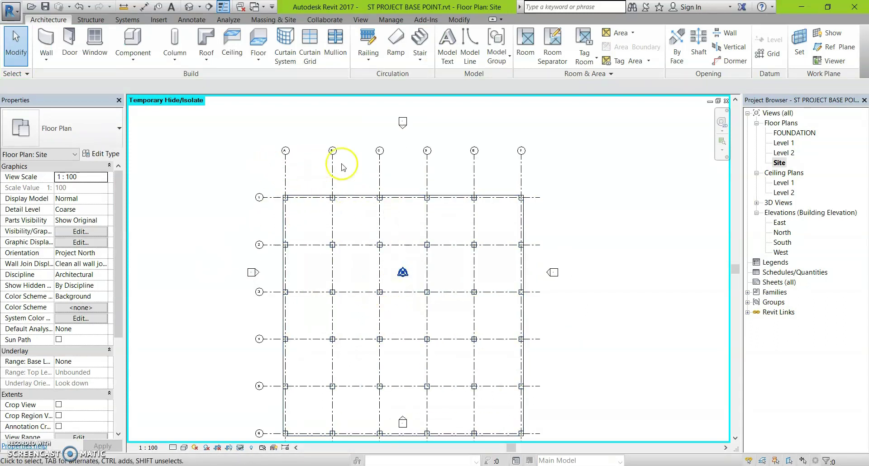
{"action": "scroll", "coordinate": [341, 175], "scroll_direction": "down", "scroll_amount": 1}
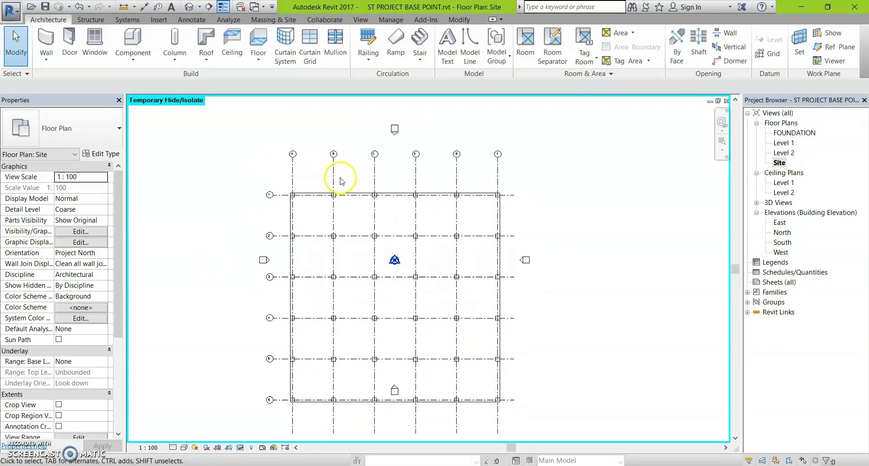
Unclip the project base point and move it to the grid A/1 intersection at the centre of the corner column
{"action": "left_click", "coordinate": [394, 262]}
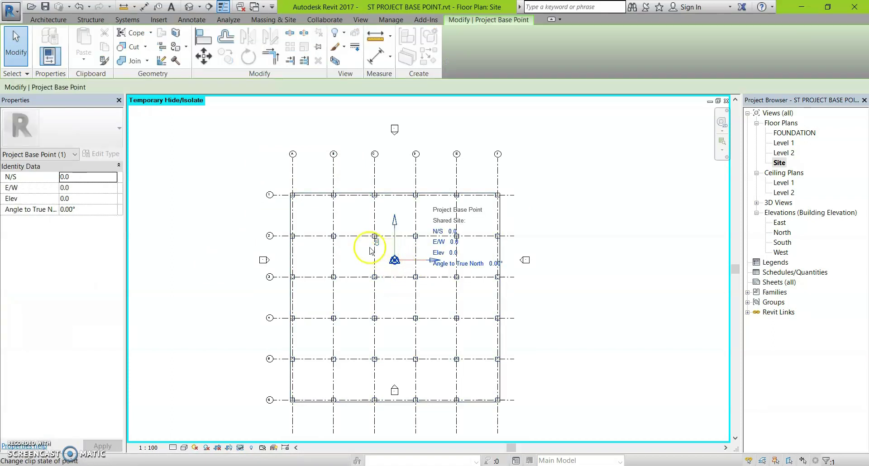
{"action": "scroll", "coordinate": [375, 250], "scroll_direction": "up", "scroll_amount": 2}
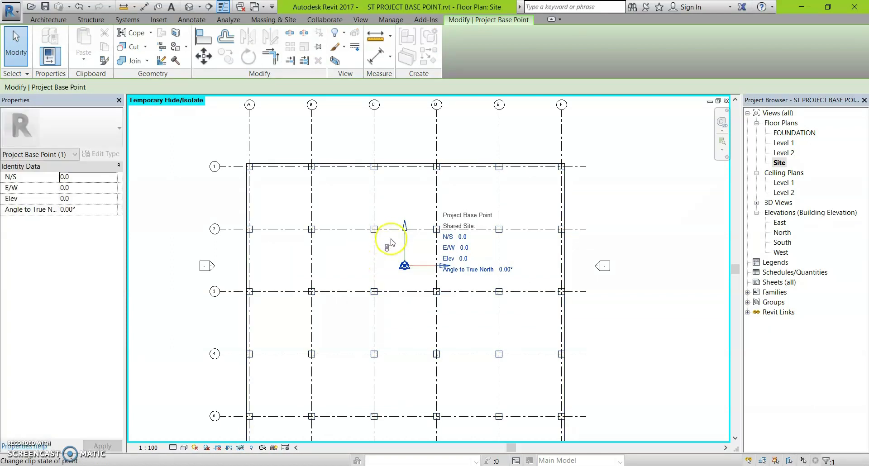
{"action": "left_click_drag", "start_coordinate": [408, 267], "coordinate": [404, 272]}
{"action": "left_click", "coordinate": [404, 268]}
{"action": "scroll", "coordinate": [245, 172], "scroll_direction": "up", "scroll_amount": 3}
{"action": "scroll", "coordinate": [257, 151], "scroll_direction": "up", "scroll_amount": 2}
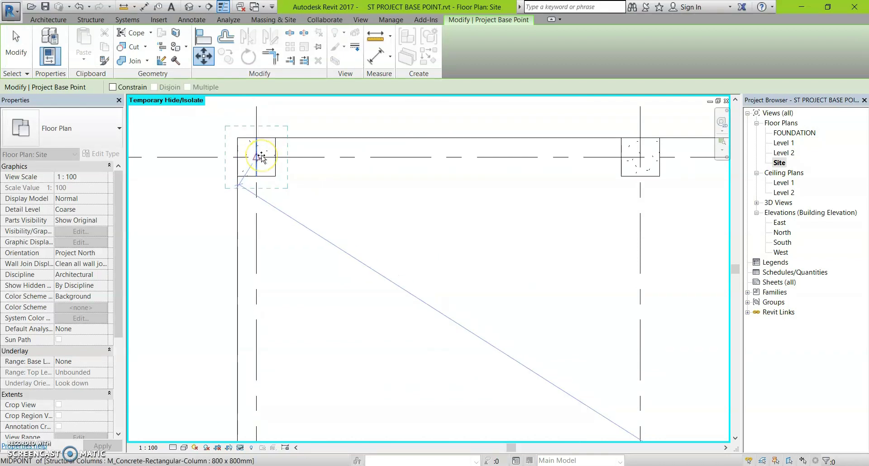
{"action": "left_click", "coordinate": [258, 156]}
{"action": "scroll", "coordinate": [259, 181], "scroll_direction": "down", "scroll_amount": 3}
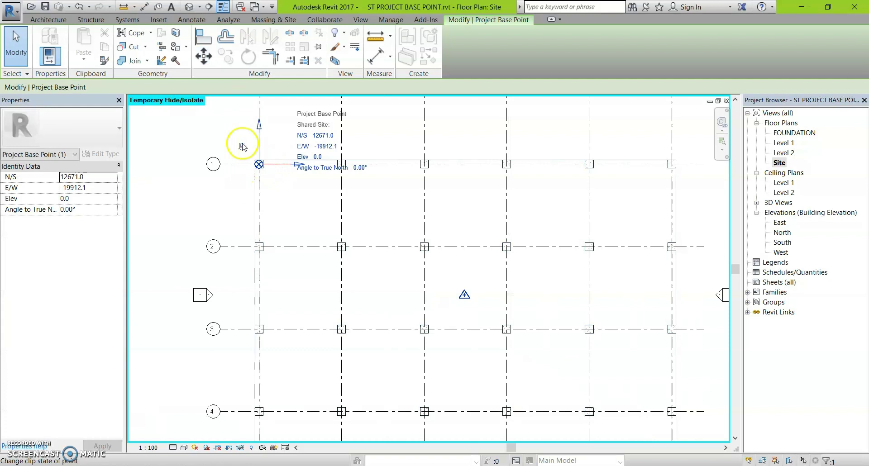
Unclip the survey point and move it to the project base point at the grid A/1 intersection
{"action": "left_click", "coordinate": [464, 294]}
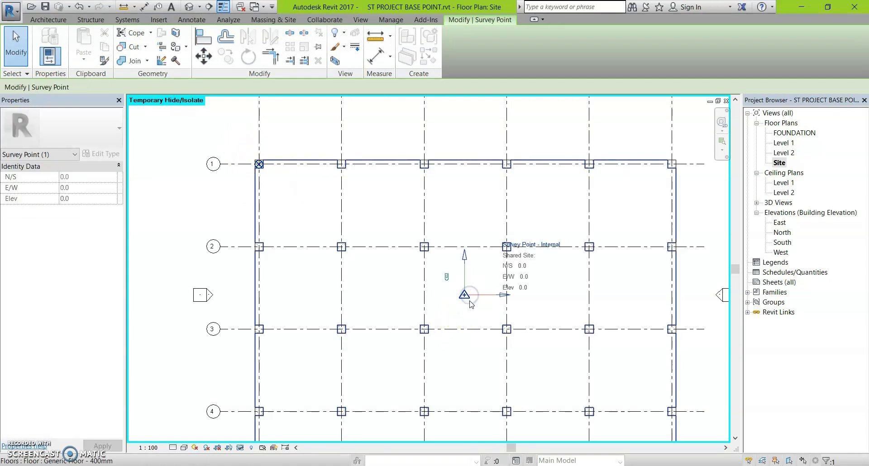
{"action": "left_click", "coordinate": [446, 278]}
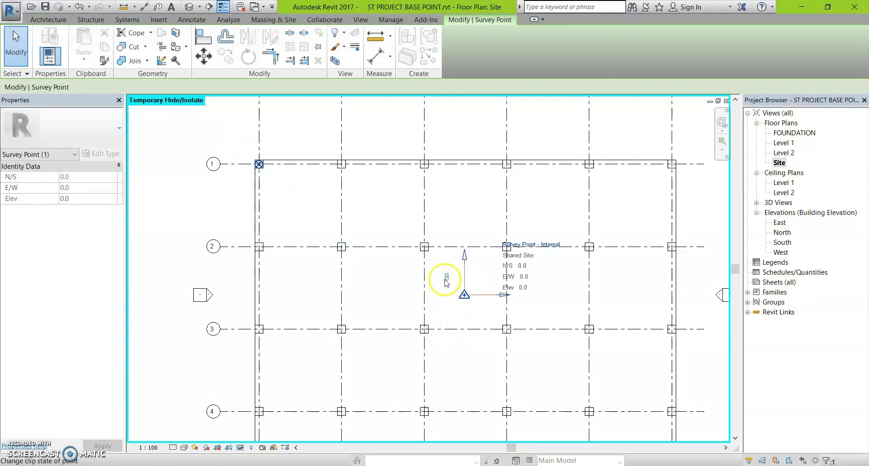
{"action": "left_click", "coordinate": [450, 279]}
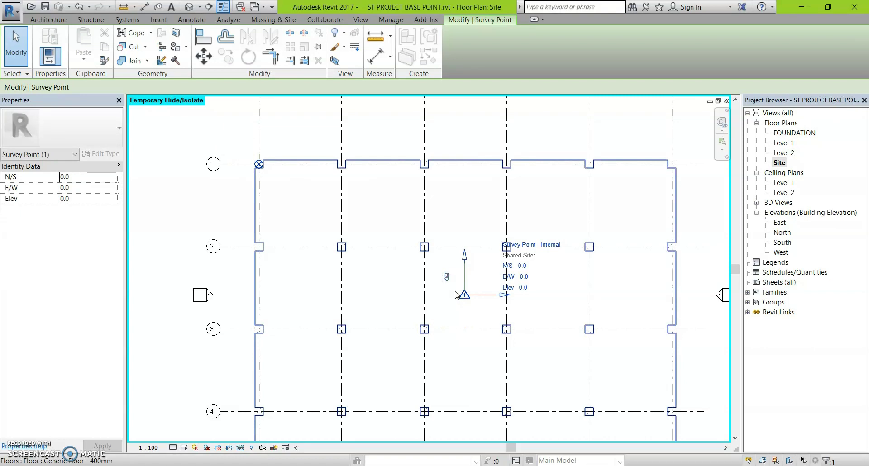
{"action": "key", "text": "m"}
{"action": "key", "text": "v"}
{"action": "left_click", "coordinate": [464, 295]}
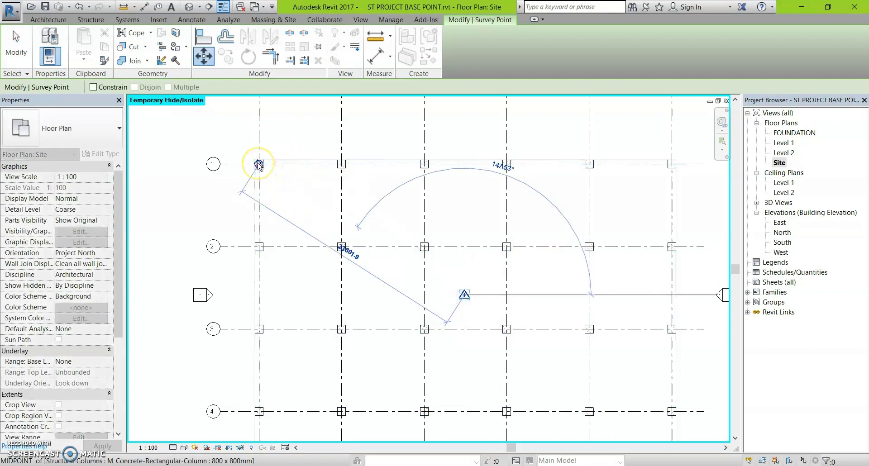
{"action": "scroll", "coordinate": [259, 165], "scroll_direction": "up", "scroll_amount": 5}
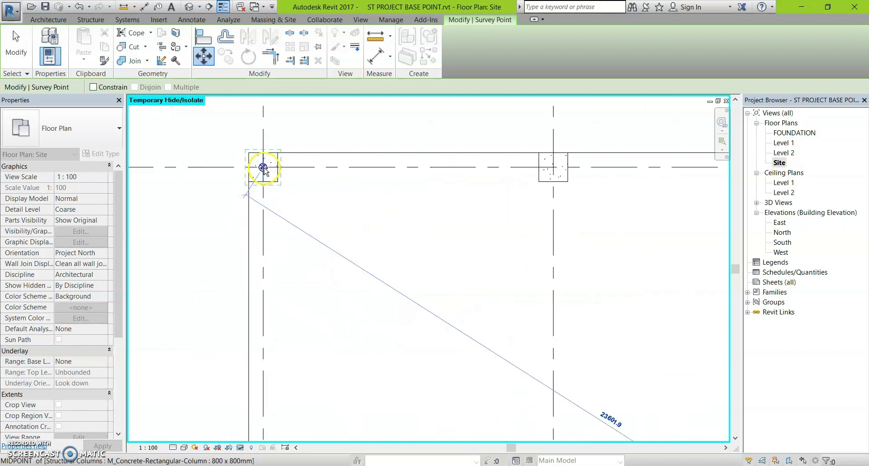
{"action": "left_click", "coordinate": [263, 168]}
{"action": "scroll", "coordinate": [294, 183], "scroll_direction": "down", "scroll_amount": 2}
{"action": "scroll", "coordinate": [442, 200], "scroll_direction": "down", "scroll_amount": 2}
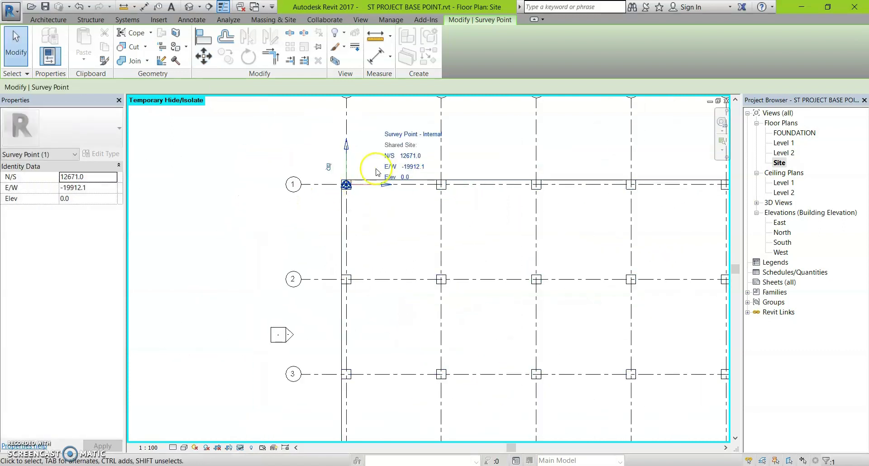
Clip the survey point and the project base point again at grid intersection A/1
{"action": "scroll", "coordinate": [349, 189], "scroll_direction": "up", "scroll_amount": 3}
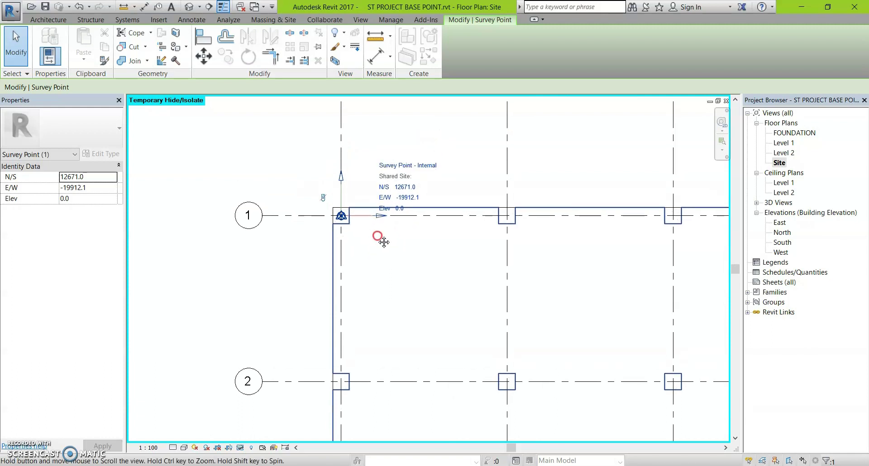
{"action": "scroll", "coordinate": [322, 212], "scroll_direction": "down", "scroll_amount": 3}
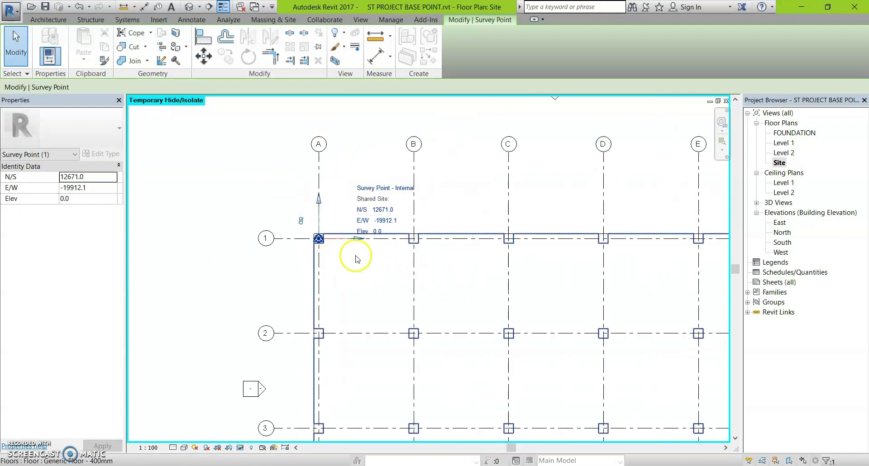
{"action": "left_click", "coordinate": [301, 221]}
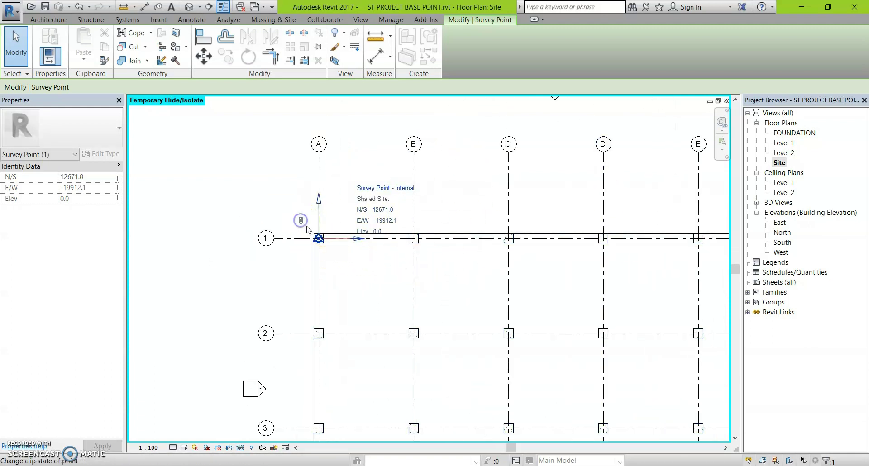
{"action": "left_click", "coordinate": [301, 221]}
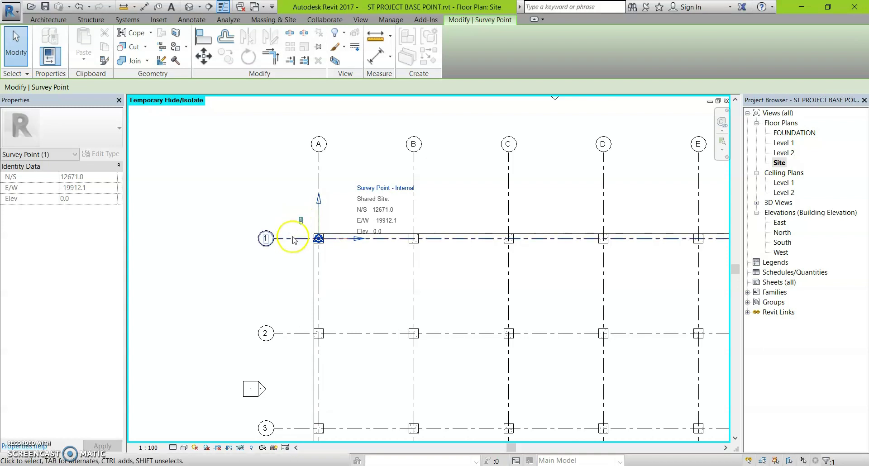
{"action": "scroll", "coordinate": [319, 239], "scroll_direction": "up", "scroll_amount": 3}
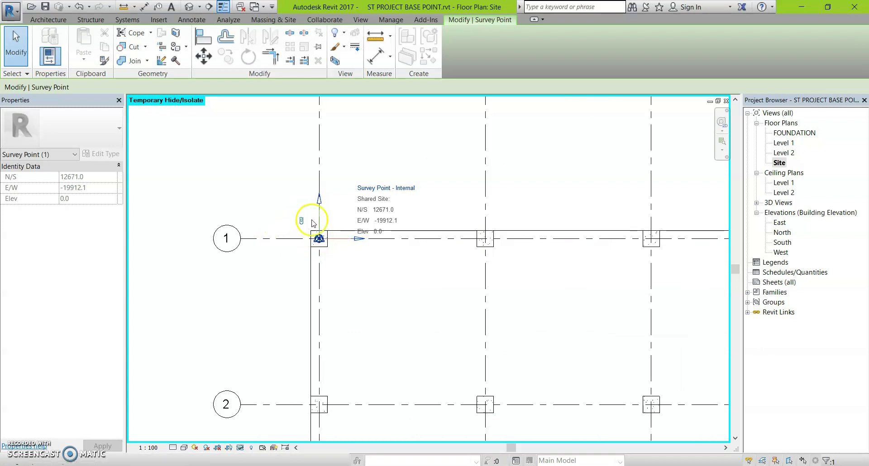
{"action": "key", "text": "Escape"}
{"action": "left_click", "coordinate": [320, 238]}
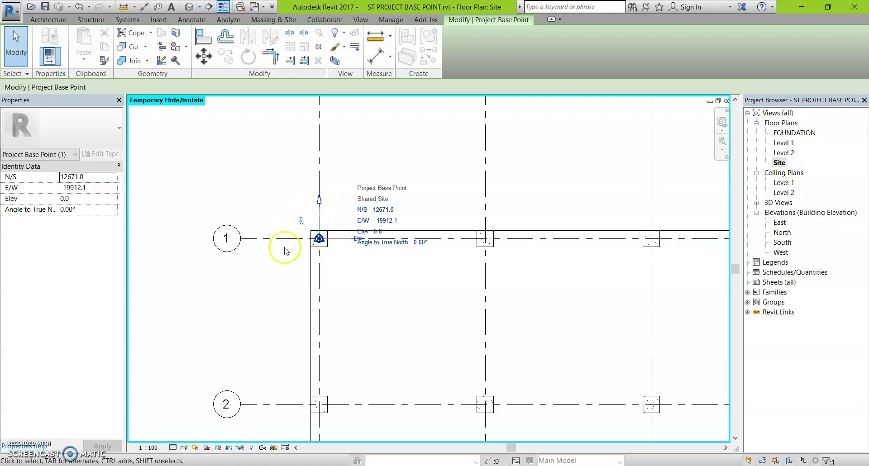
{"action": "scroll", "coordinate": [301, 222], "scroll_direction": "down", "scroll_amount": 5}
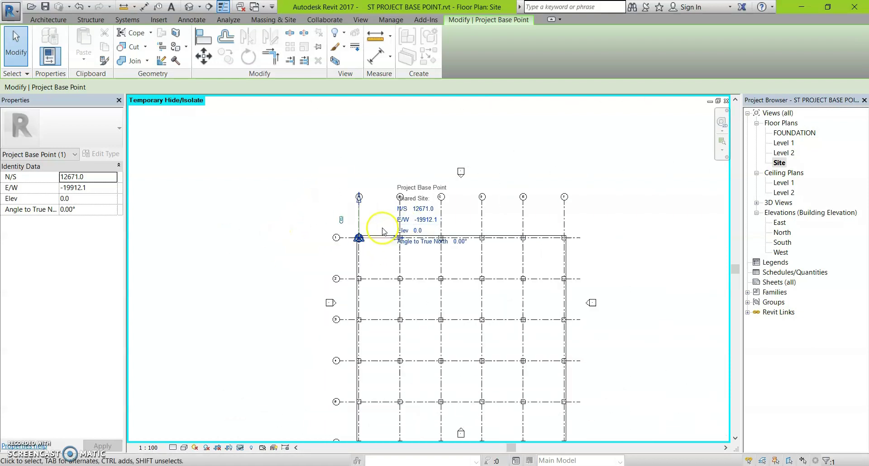
{"action": "scroll", "coordinate": [414, 222], "scroll_direction": "up", "scroll_amount": 2}
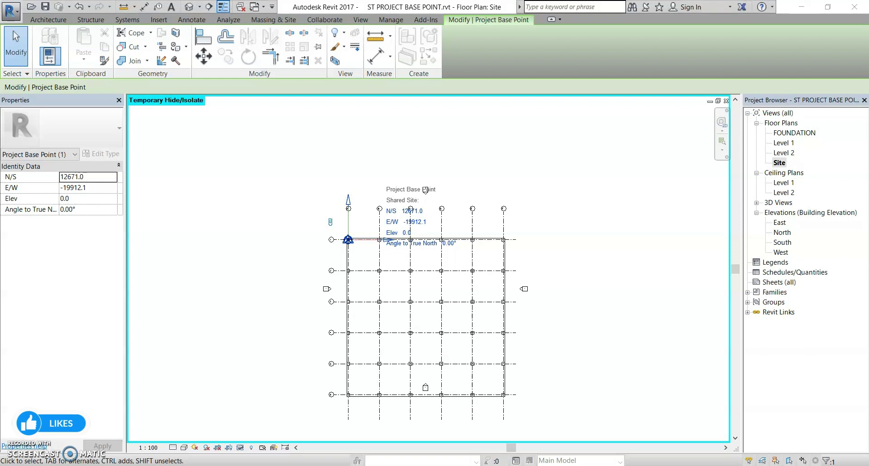
Switch to AR PROJECT BASE POINT.rvt, unclip its project base point and move it to the grid A/1 intersection
{"action": "mouse_move", "coordinate": [515, 460]}
{"action": "left_click", "coordinate": [606, 399]}
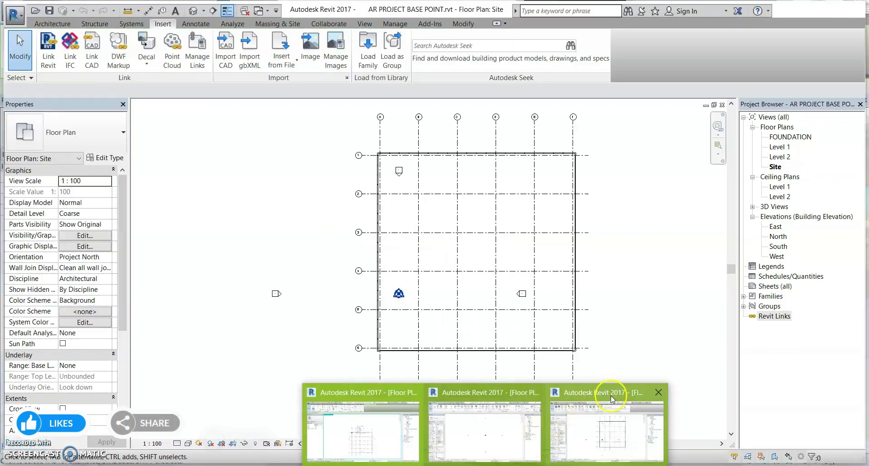
{"action": "scroll", "coordinate": [418, 277], "scroll_direction": "up", "scroll_amount": 2}
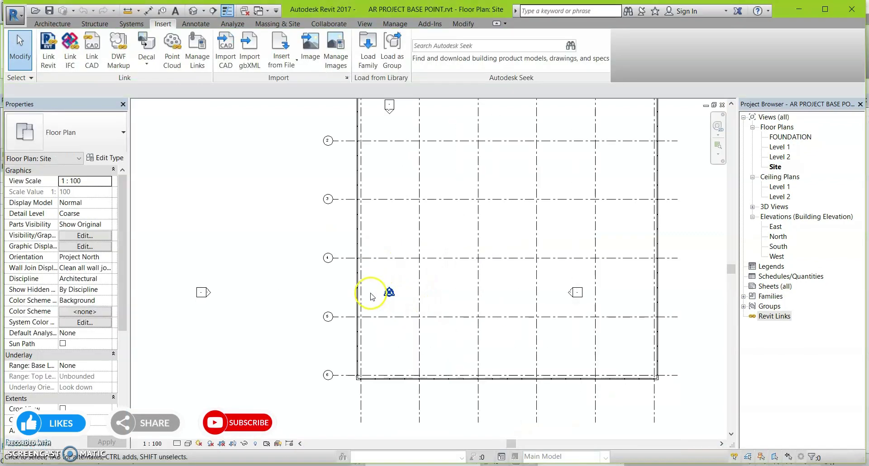
{"action": "middle_click_drag", "start_coordinate": [393, 291], "coordinate": [375, 344]}
{"action": "left_click", "coordinate": [362, 339]}
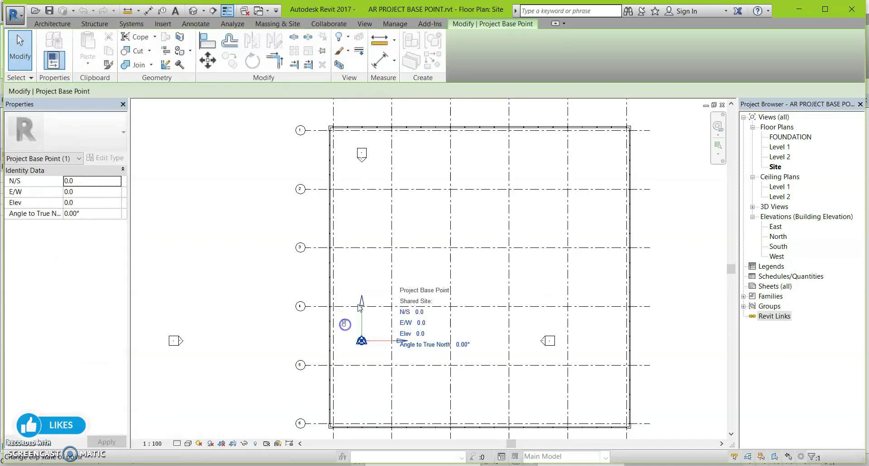
{"action": "key", "text": "m"}
{"action": "key", "text": "v"}
{"action": "left_click", "coordinate": [349, 334]}
{"action": "scroll", "coordinate": [348, 334], "scroll_direction": "up", "scroll_amount": 2}
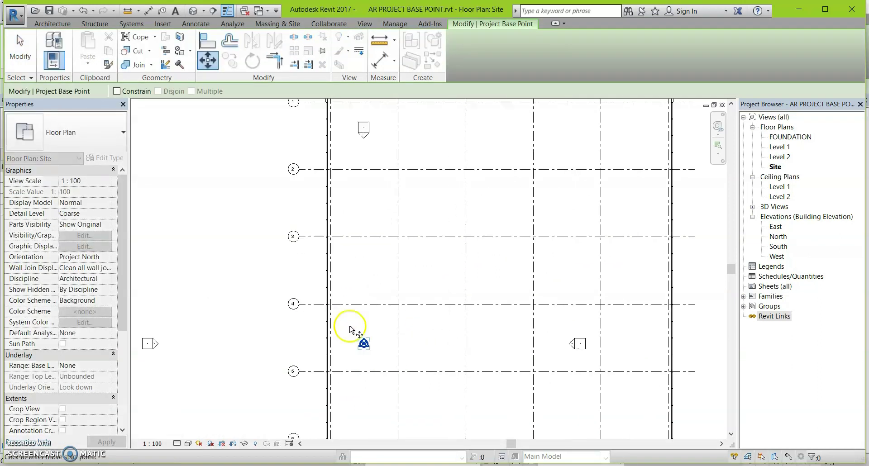
{"action": "scroll", "coordinate": [348, 184], "scroll_direction": "down", "scroll_amount": 3}
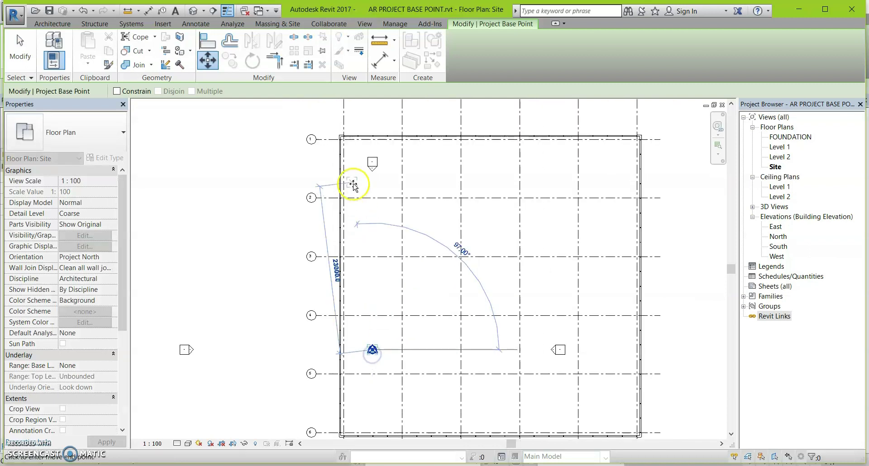
{"action": "scroll", "coordinate": [357, 189], "scroll_direction": "up", "scroll_amount": 5}
{"action": "left_click", "coordinate": [365, 179]}
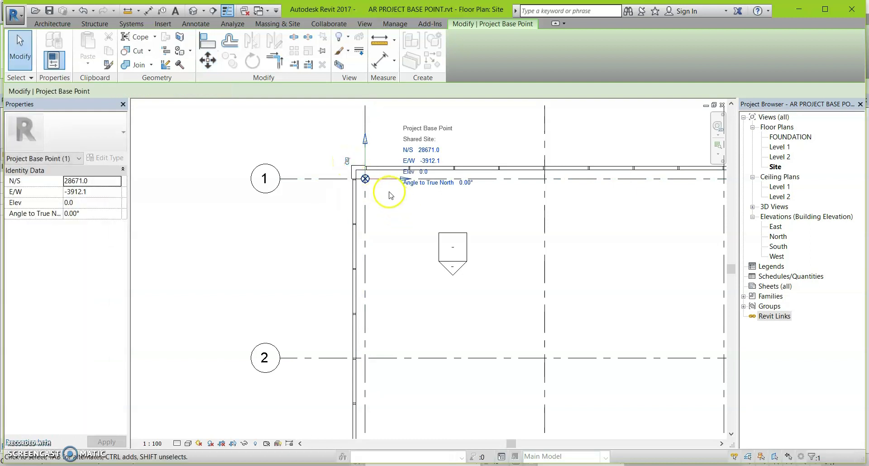
Unclip the architectural model's survey point and move it onto the grid A/1 intersection
{"action": "scroll", "coordinate": [385, 190], "scroll_direction": "down", "scroll_amount": 6}
{"action": "left_click", "coordinate": [398, 343]}
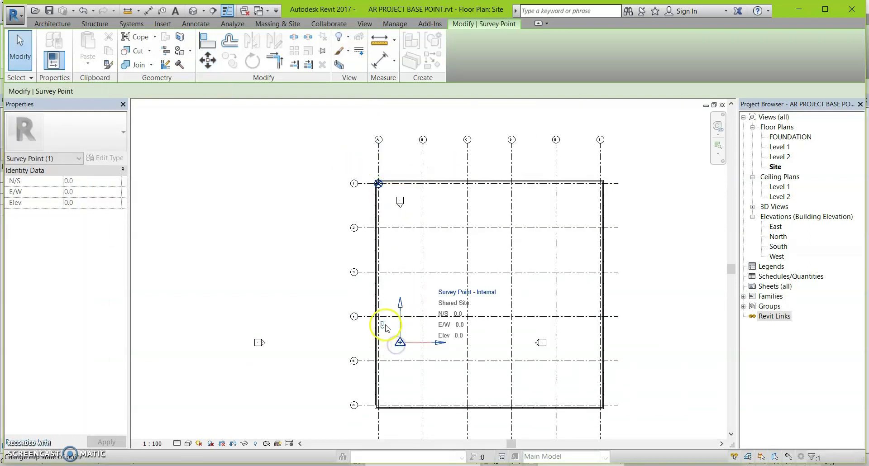
{"action": "key", "text": "m"}
{"action": "key", "text": "v"}
{"action": "left_click", "coordinate": [398, 344]}
{"action": "scroll", "coordinate": [359, 194], "scroll_direction": "up", "scroll_amount": 4}
{"action": "left_click", "coordinate": [380, 178]}
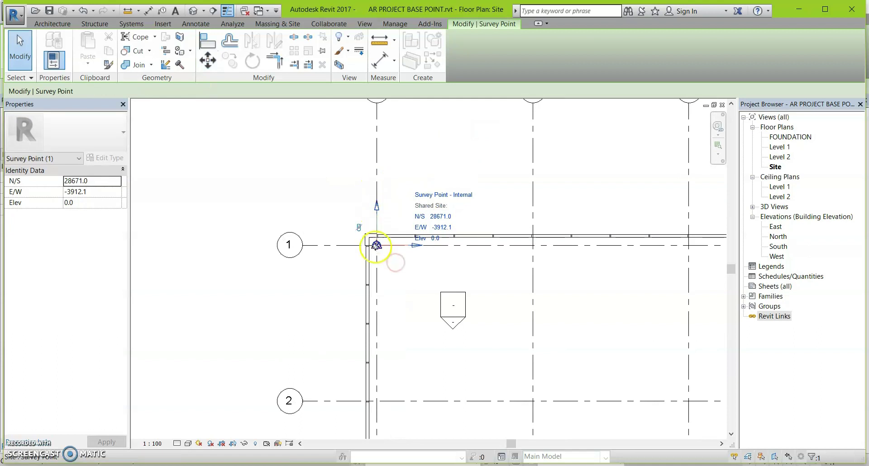
Clip the architectural model's survey point and project base point again at grid A/1
{"action": "scroll", "coordinate": [369, 262], "scroll_direction": "up", "scroll_amount": 2}
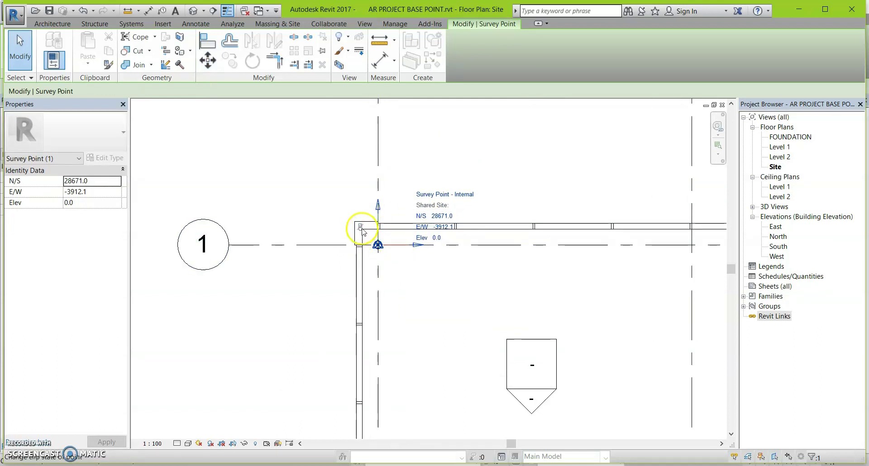
{"action": "left_click", "coordinate": [372, 254]}
{"action": "left_click", "coordinate": [378, 248]}
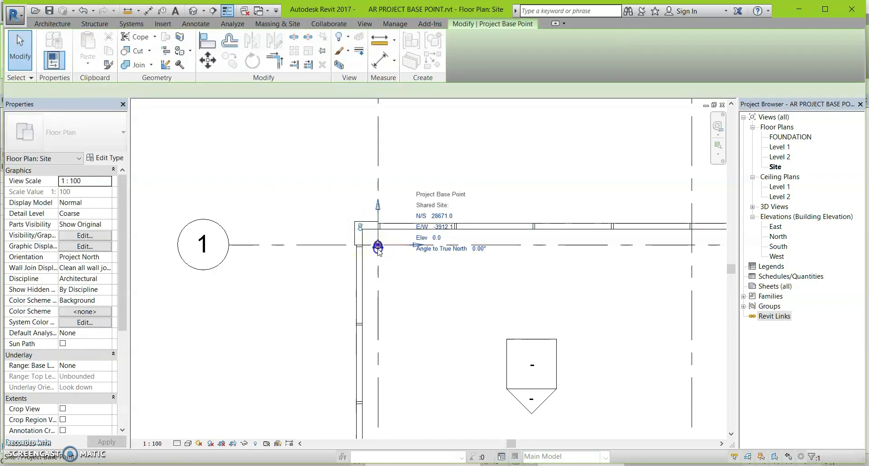
{"action": "key", "text": "Escape"}
{"action": "scroll", "coordinate": [389, 255], "scroll_direction": "down", "scroll_amount": 8}
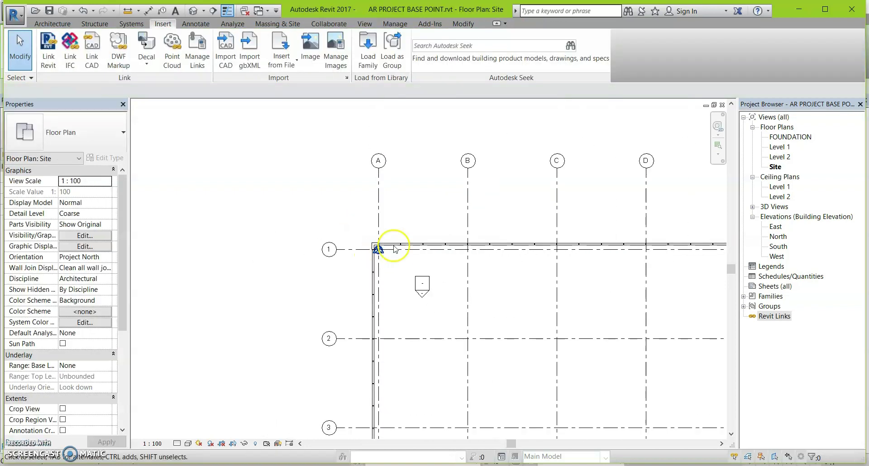
{"action": "middle_click", "coordinate": [573, 237]}
{"action": "middle_click", "coordinate": [574, 237]}
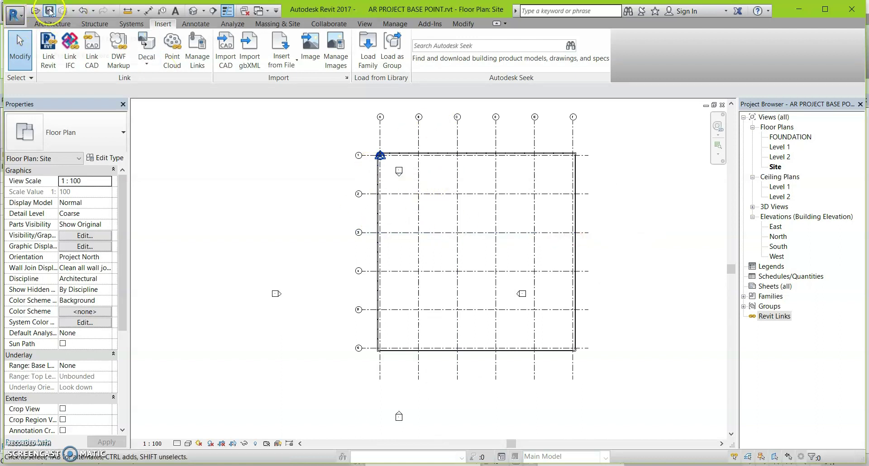
Save the architectural model as a new project file named AR PROJECT BASE POINT R1.rvt in the EPISODE 18 folder
{"action": "left_click", "coordinate": [15, 20]}
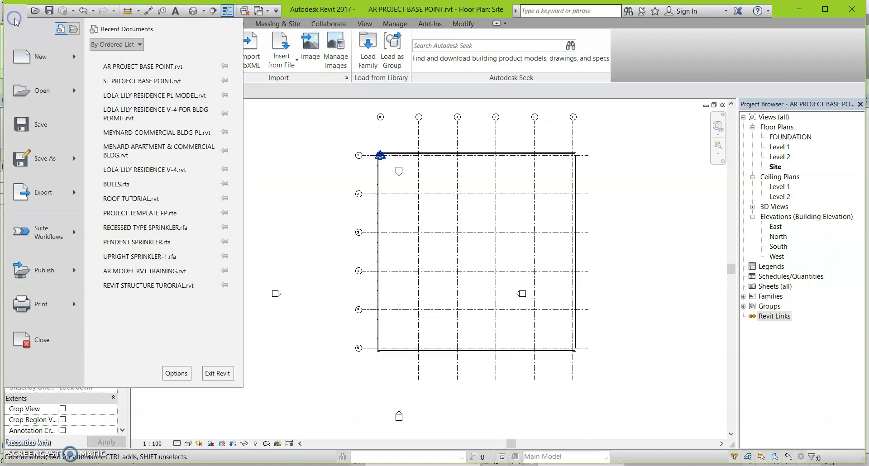
{"action": "mouse_move", "coordinate": [58, 162]}
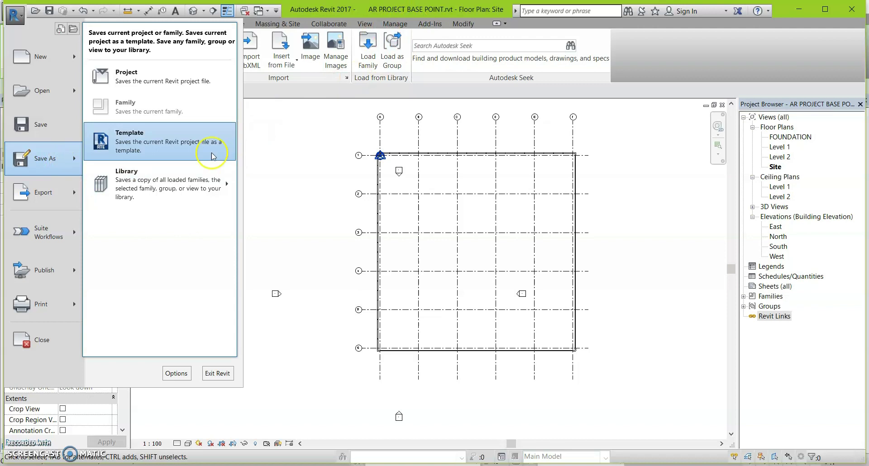
{"action": "left_click", "coordinate": [174, 86]}
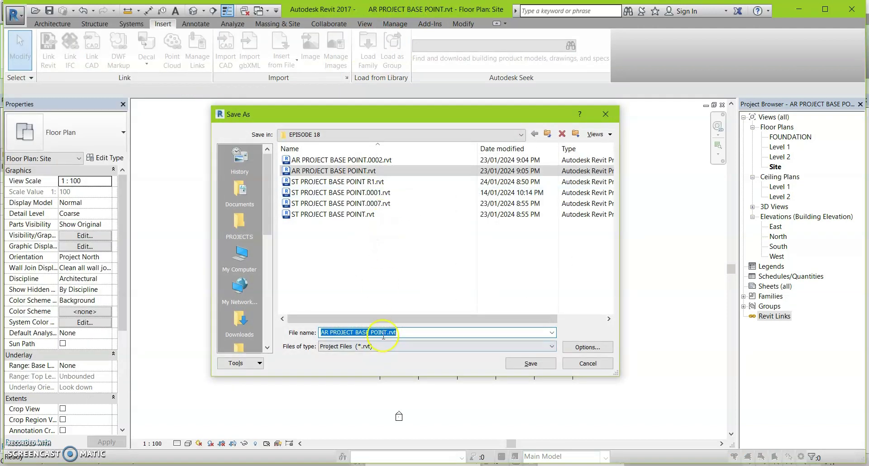
{"action": "left_click", "coordinate": [388, 333]}
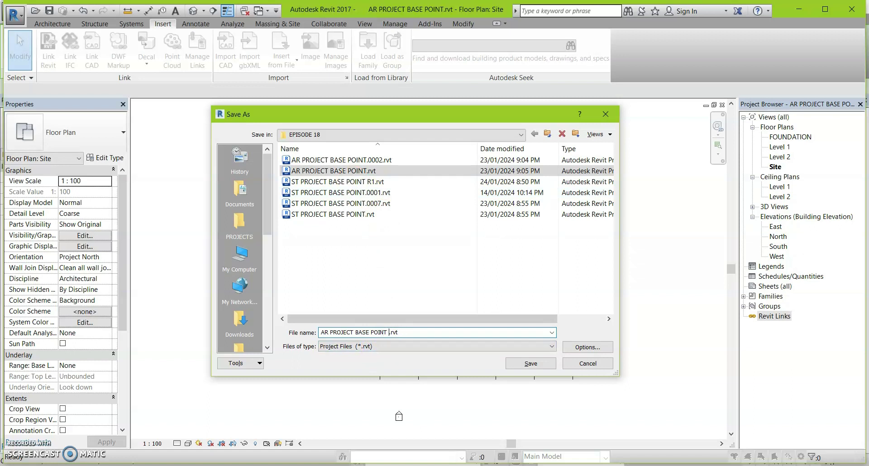
{"action": "type", "text": "R1"}
{"action": "left_click", "coordinate": [532, 364]}
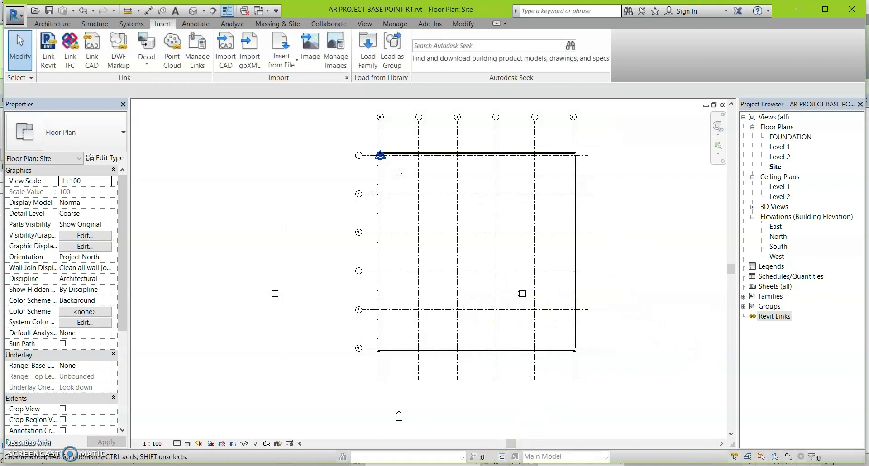
Switch to ST PROJECT BASE POINT.rvt and reset the temporary hide to restore the linked model in the Site plan
{"action": "mouse_move", "coordinate": [333, 380]}
{"action": "left_click", "coordinate": [357, 394]}
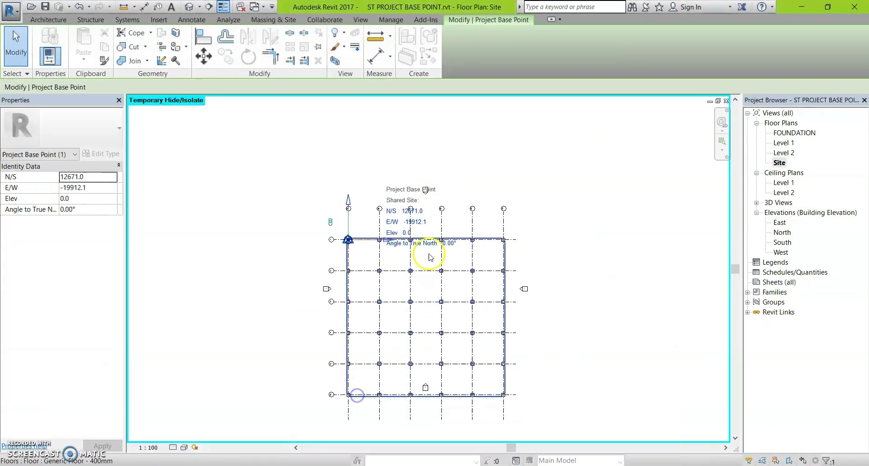
{"action": "left_click", "coordinate": [596, 229]}
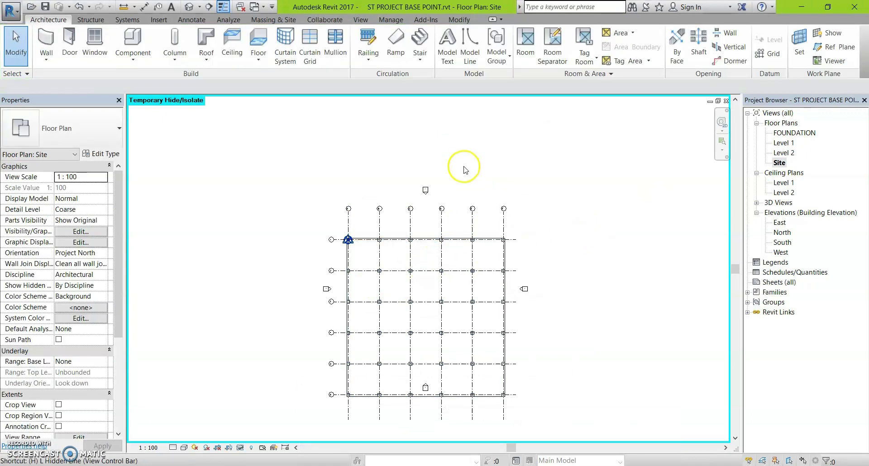
{"action": "key", "text": "r"}
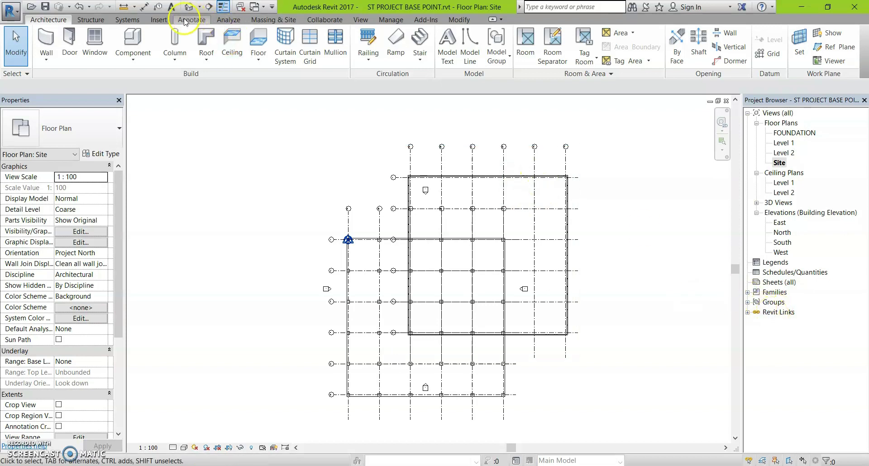
{"action": "left_click", "coordinate": [158, 19]}
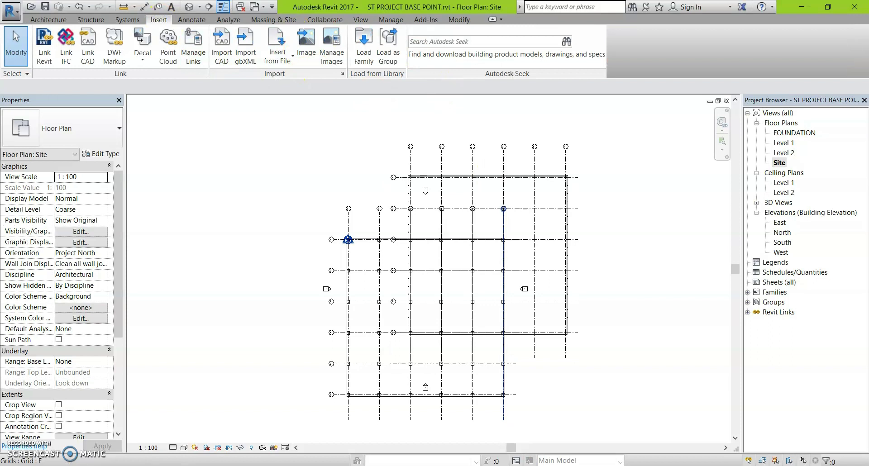
Remove the AR PROJECT BASE POINT.rvt link from the structural model and accept the link removal
{"action": "left_click", "coordinate": [515, 465]}
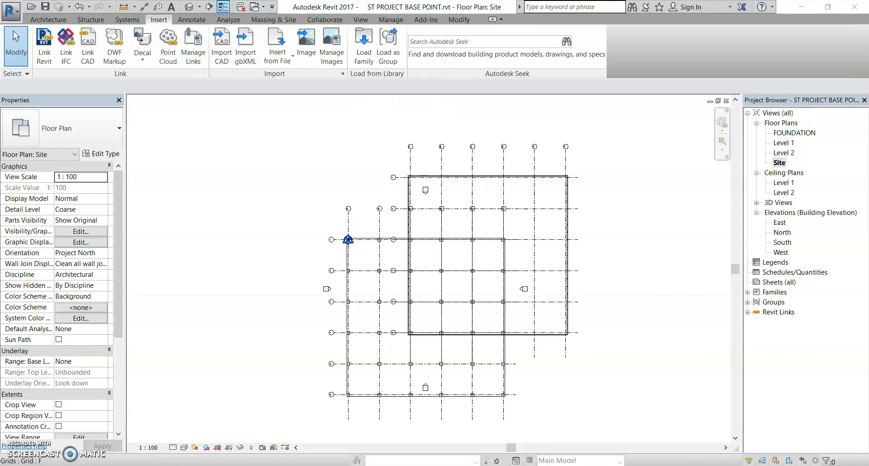
{"action": "left_click", "coordinate": [193, 46]}
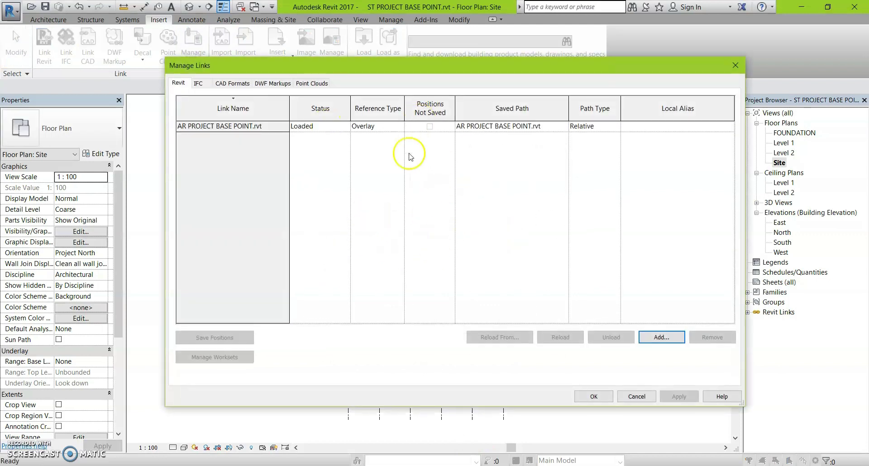
{"action": "left_click", "coordinate": [266, 128]}
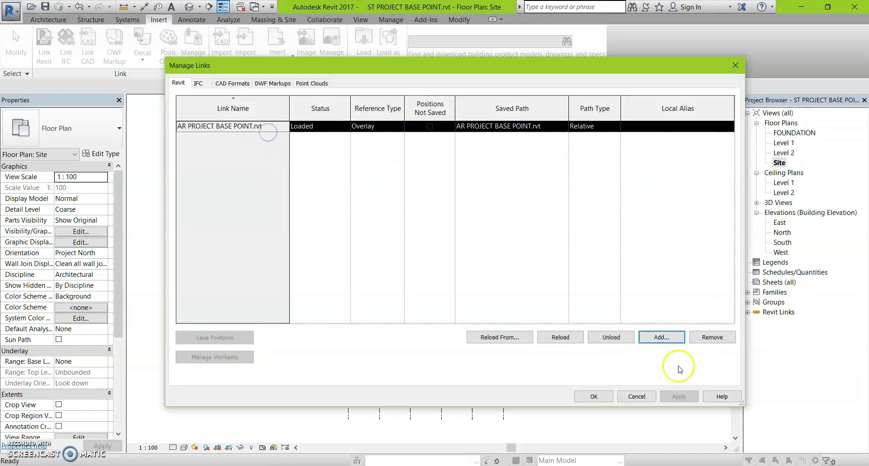
{"action": "left_click", "coordinate": [724, 340]}
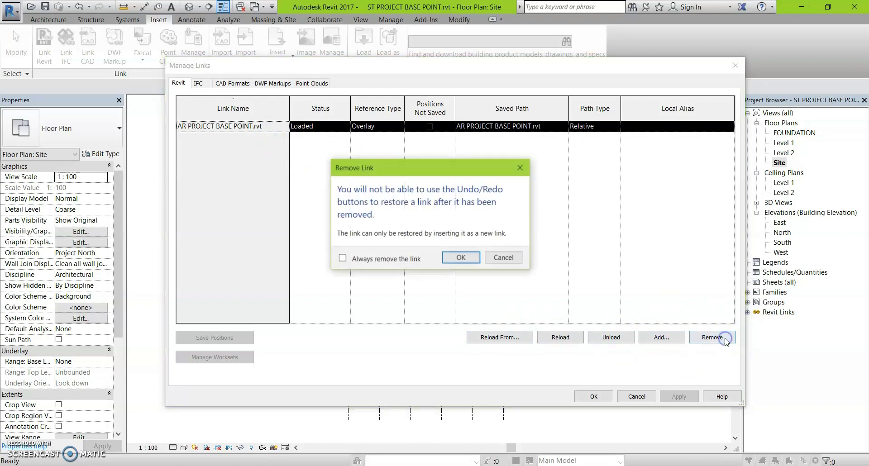
{"action": "left_click", "coordinate": [460, 258]}
Link AR PROJECT BASE POINT R1.rvt from the EPISODE 18 folder with Auto - Project Base Point to Project Base Point positioning
{"action": "left_click", "coordinate": [659, 337]}
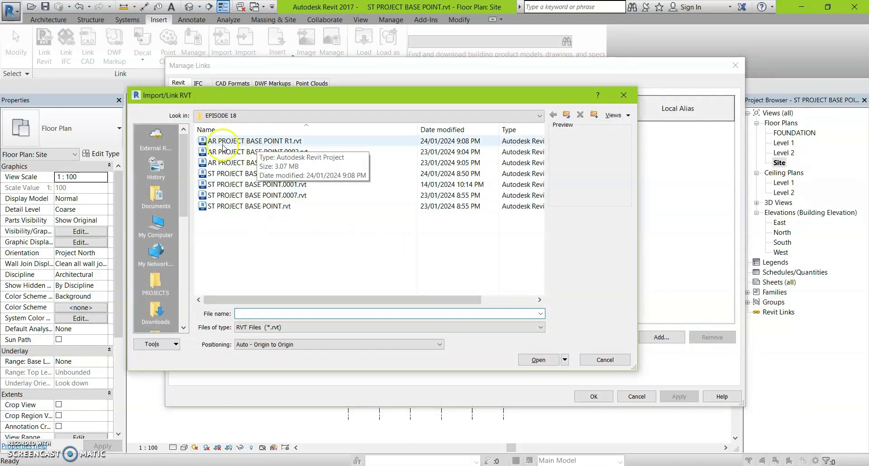
{"action": "left_click", "coordinate": [292, 140]}
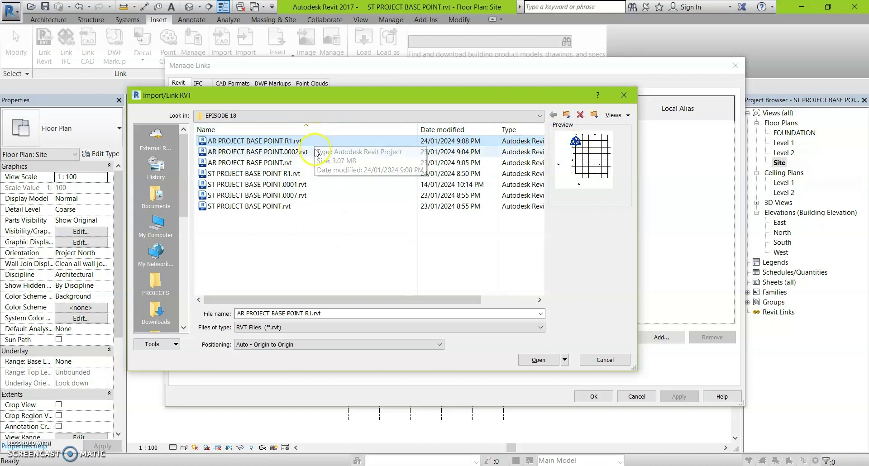
{"action": "left_click", "coordinate": [236, 345]}
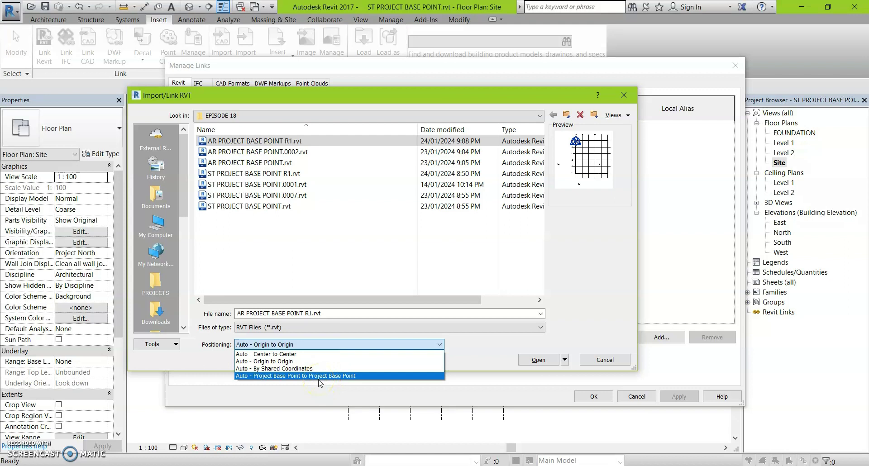
{"action": "left_click", "coordinate": [371, 376]}
{"action": "left_click", "coordinate": [531, 361]}
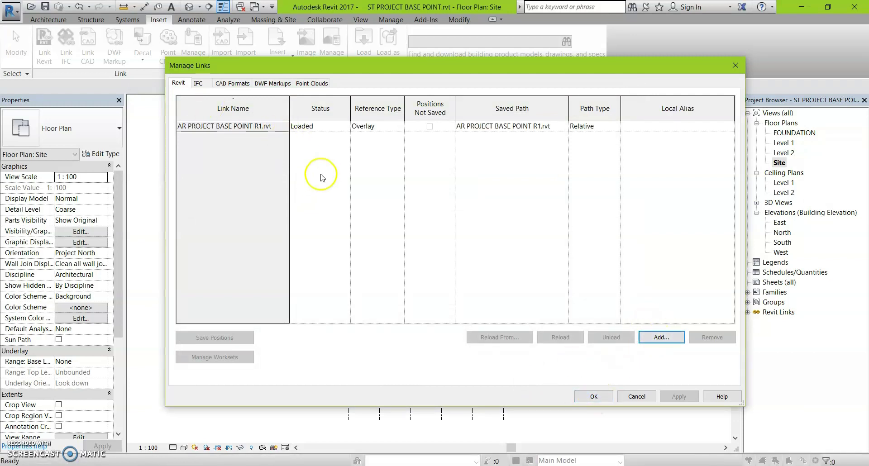
{"action": "left_click", "coordinate": [593, 396]}
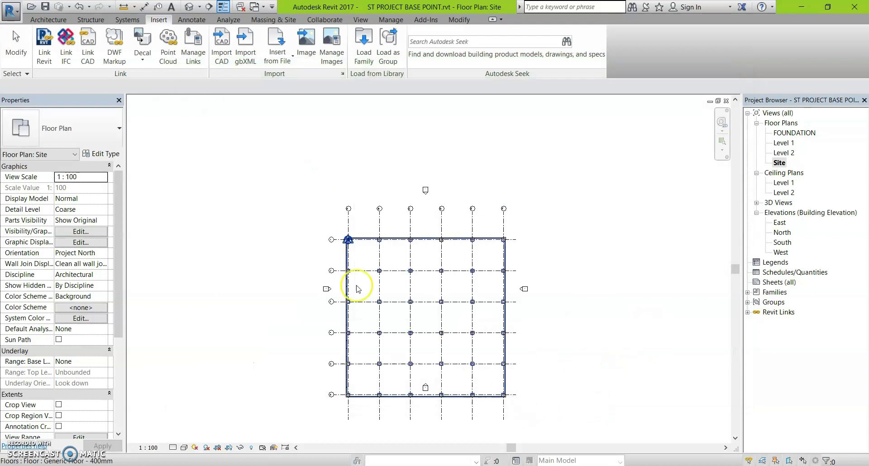
Check the model alignment at grid 1's base point corner and temporarily hide the linked architectural model in the Site plan
{"action": "scroll", "coordinate": [344, 241], "scroll_direction": "up", "scroll_amount": 10}
{"action": "scroll", "coordinate": [333, 221], "scroll_direction": "up", "scroll_amount": 3}
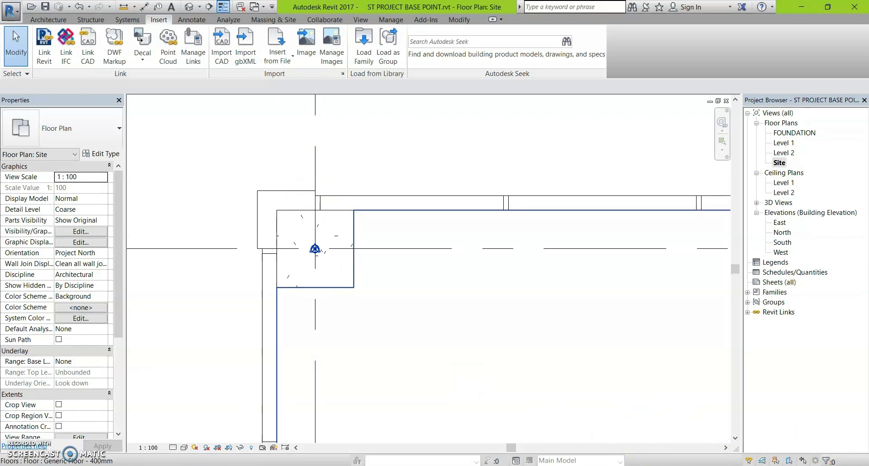
{"action": "scroll", "coordinate": [317, 213], "scroll_direction": "down", "scroll_amount": 5}
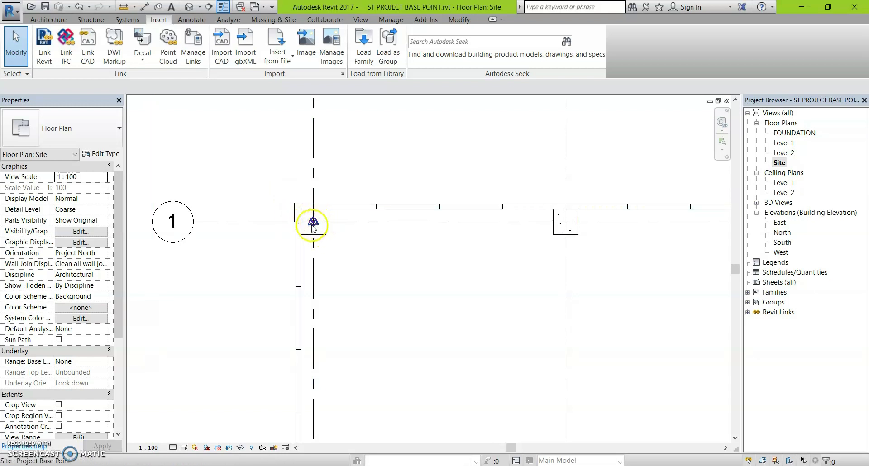
{"action": "scroll", "coordinate": [302, 231], "scroll_direction": "down", "scroll_amount": 2}
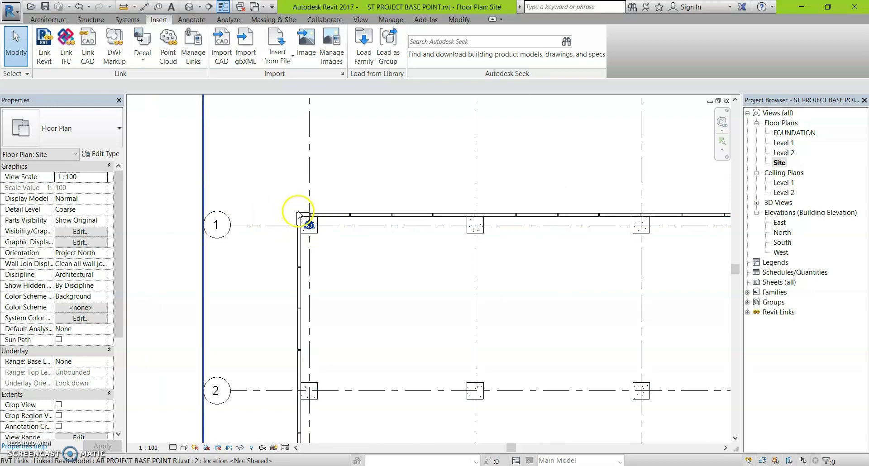
{"action": "left_click", "coordinate": [294, 211]}
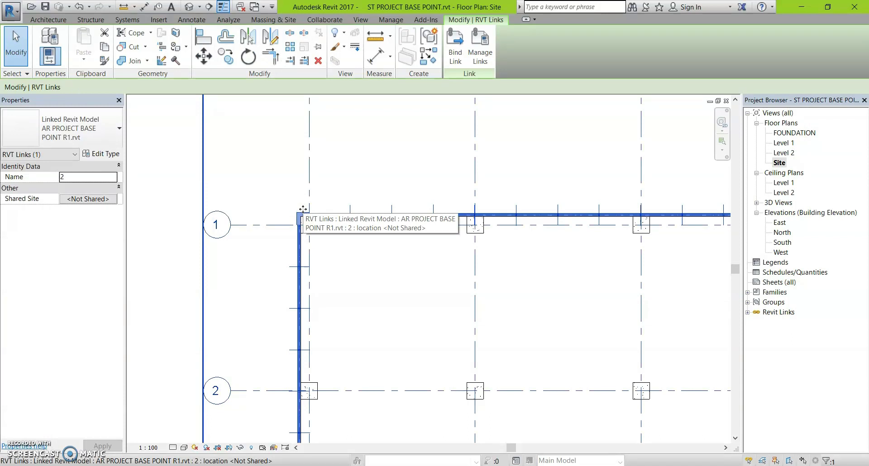
{"action": "key", "text": "h"}
{"action": "key", "text": "h"}
{"action": "scroll", "coordinate": [315, 230], "scroll_direction": "up", "scroll_amount": 2}
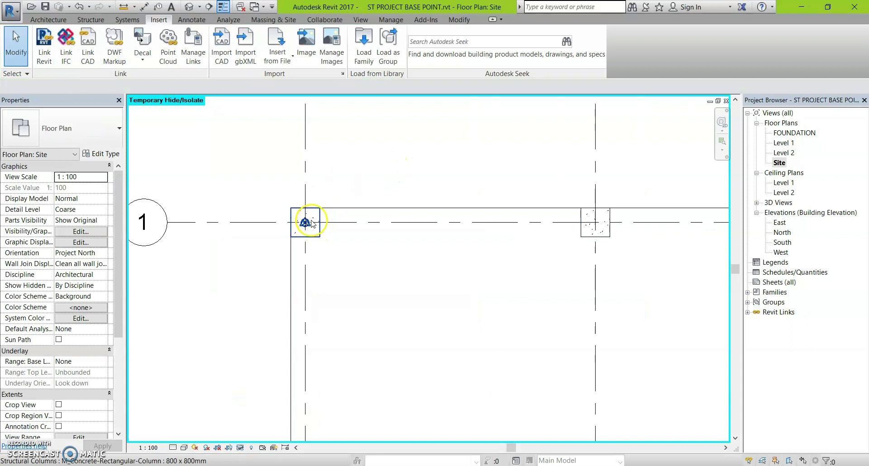
Open the South elevation and examine the elevations of the Level 1 and FOUNDATION levels
{"action": "double_click", "coordinate": [782, 245]}
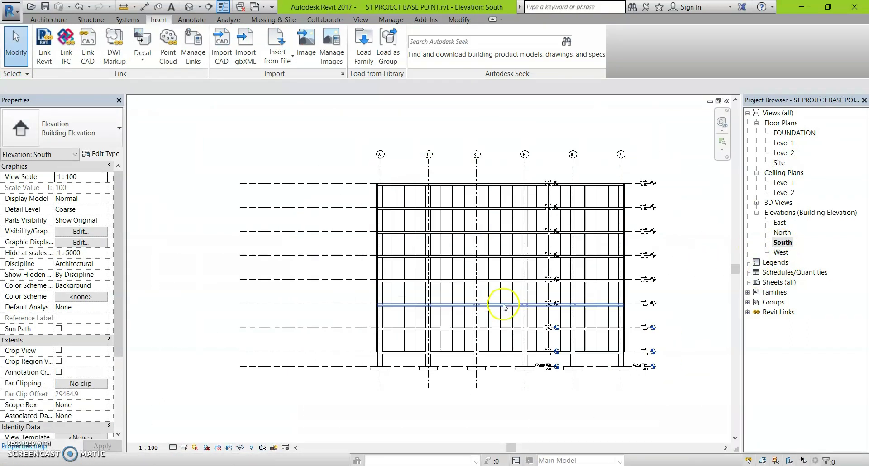
{"action": "scroll", "coordinate": [611, 348], "scroll_direction": "up", "scroll_amount": 8}
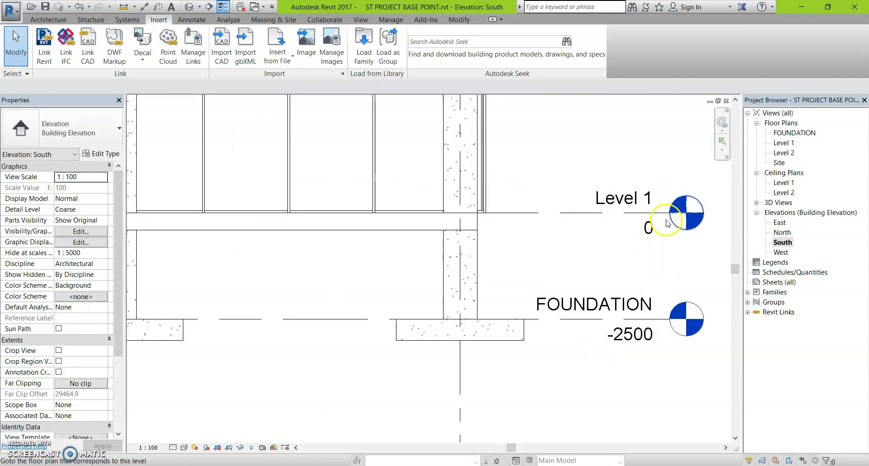
{"action": "scroll", "coordinate": [648, 228], "scroll_direction": "down", "scroll_amount": 5}
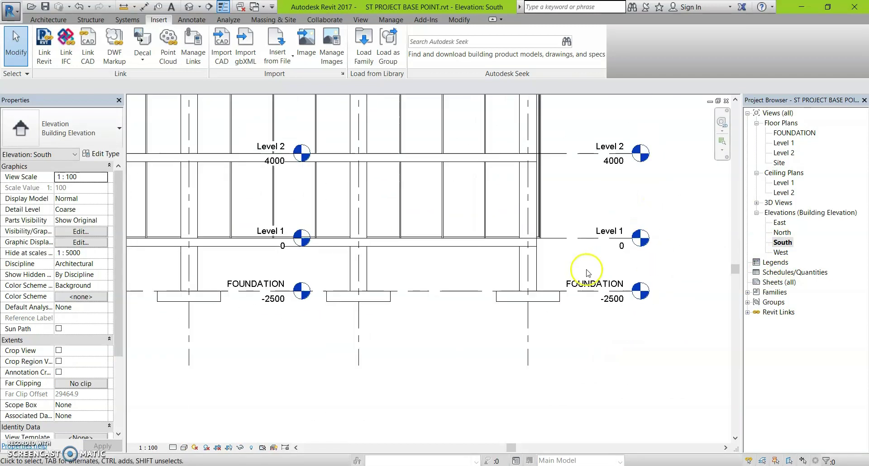
{"action": "middle_click_drag", "start_coordinate": [636, 291], "coordinate": [675, 315]}
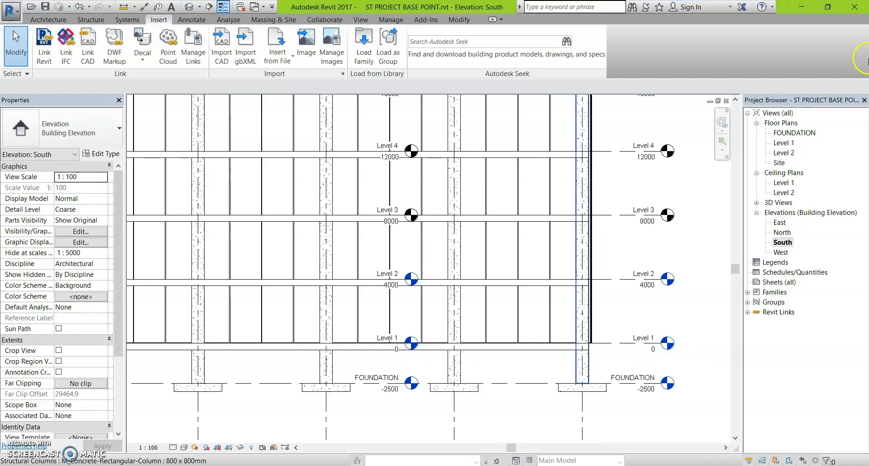
Return to the Site plan and set the clipped project base point's elevation to 5000
{"action": "double_click", "coordinate": [779, 163]}
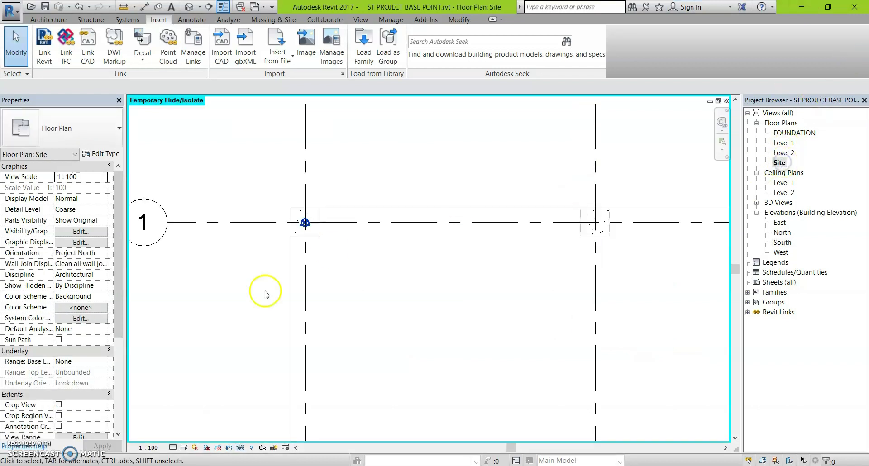
{"action": "scroll", "coordinate": [293, 206], "scroll_direction": "up", "scroll_amount": 3}
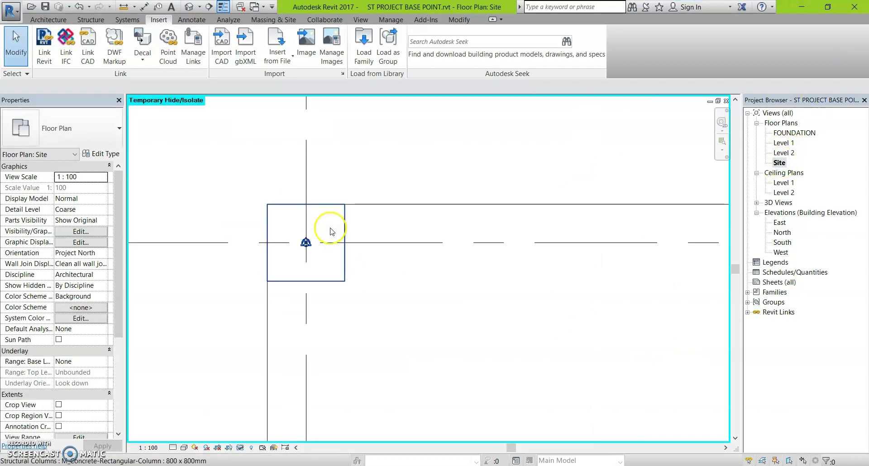
{"action": "left_click", "coordinate": [307, 242]}
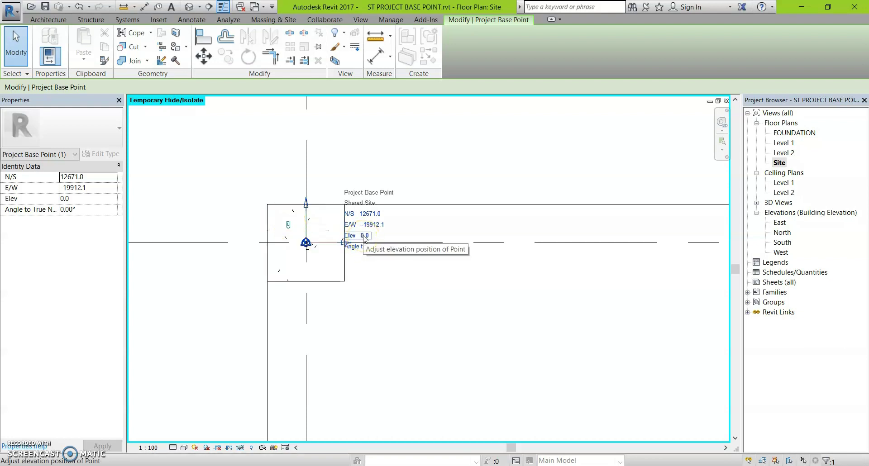
{"action": "left_click", "coordinate": [364, 235]}
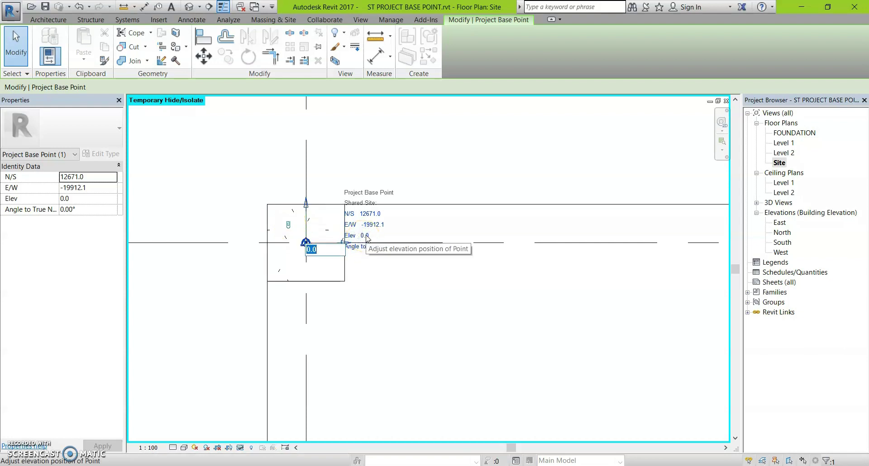
{"action": "type", "text": "5000"}
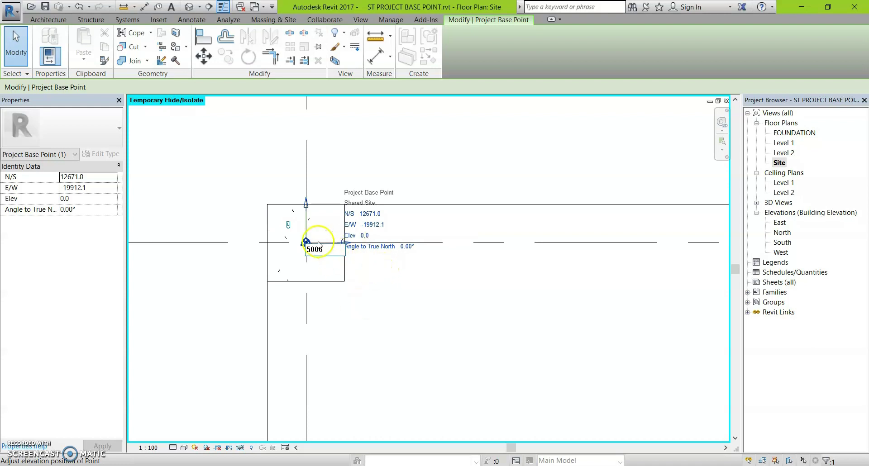
{"action": "left_click", "coordinate": [379, 276]}
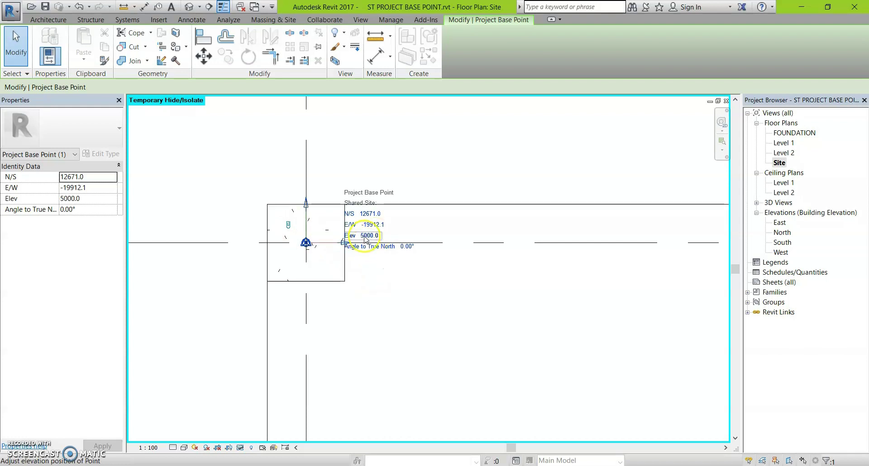
Unclip the project base point, set its elevation to 0, and clip it again
{"action": "left_click", "coordinate": [288, 225]}
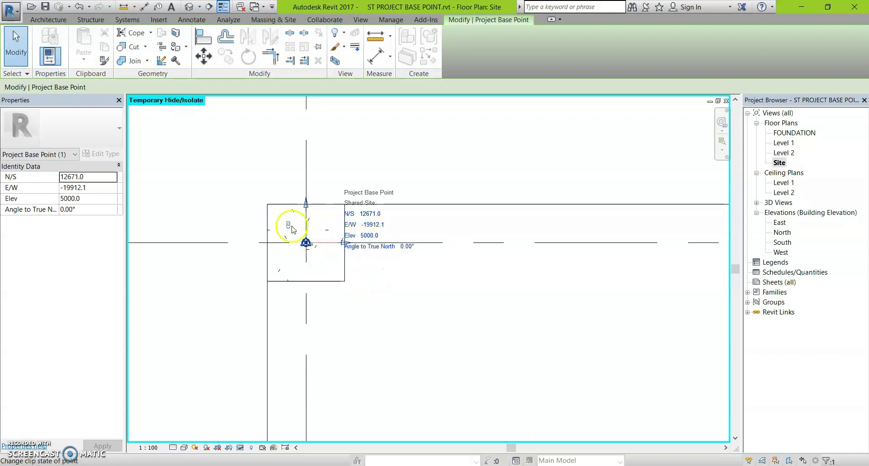
{"action": "left_click", "coordinate": [371, 235]}
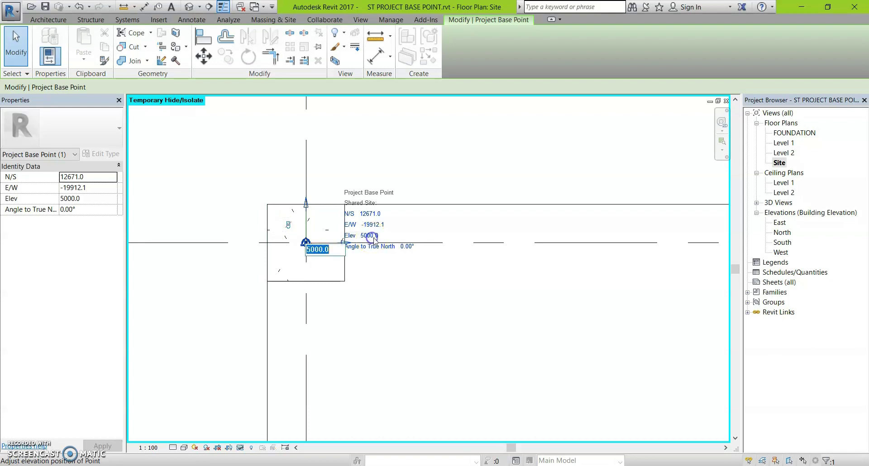
{"action": "type", "text": "0"}
{"action": "left_click", "coordinate": [488, 151]}
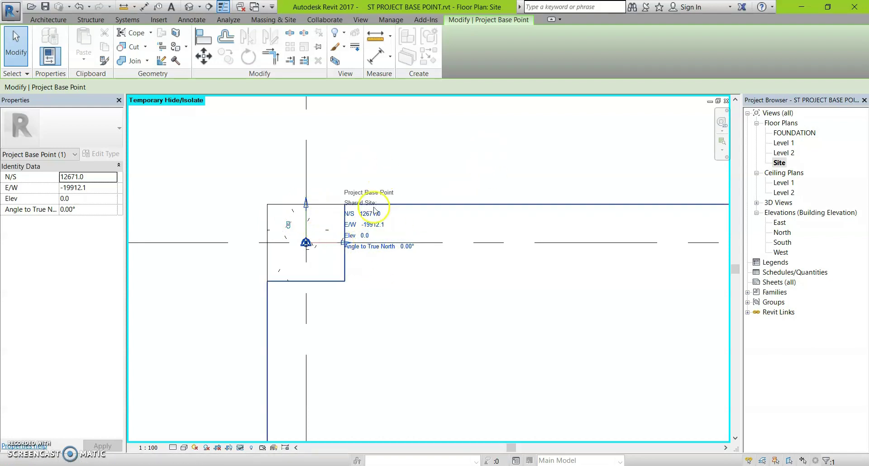
{"action": "left_click", "coordinate": [290, 228]}
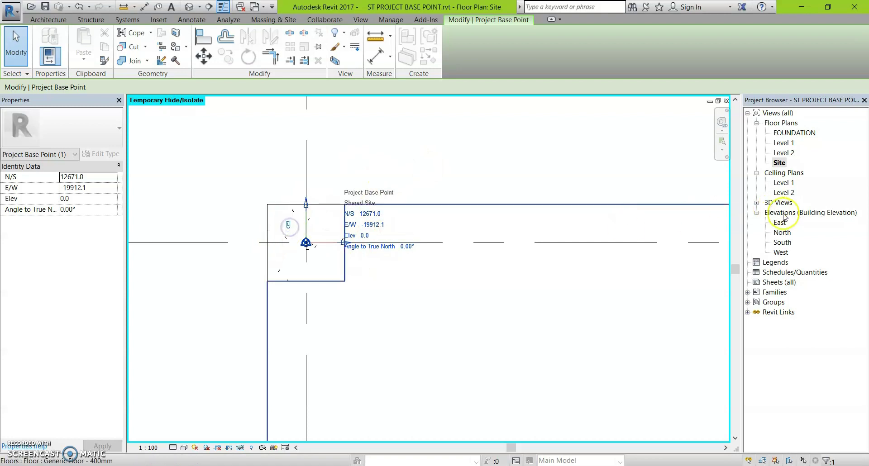
Open the South elevation and temporarily hide the linked AR PROJECT BASE POINT R1.rvt model there
{"action": "left_click", "coordinate": [782, 244]}
{"action": "double_click", "coordinate": [782, 244]}
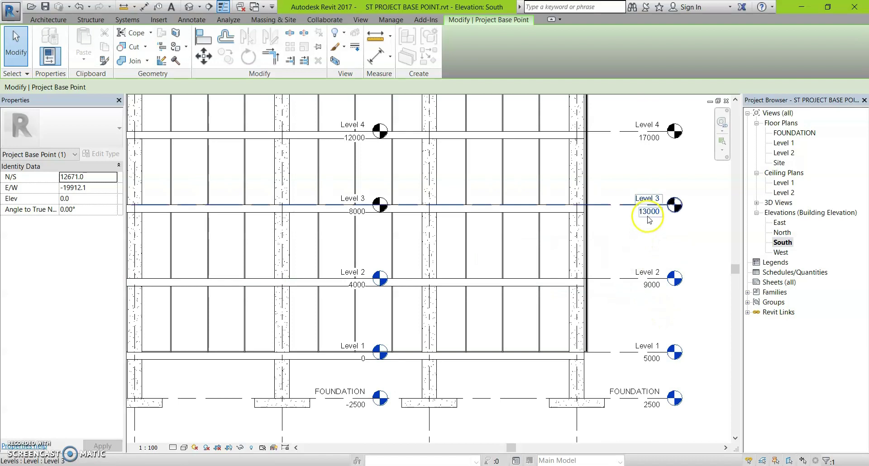
{"action": "left_click", "coordinate": [393, 235]}
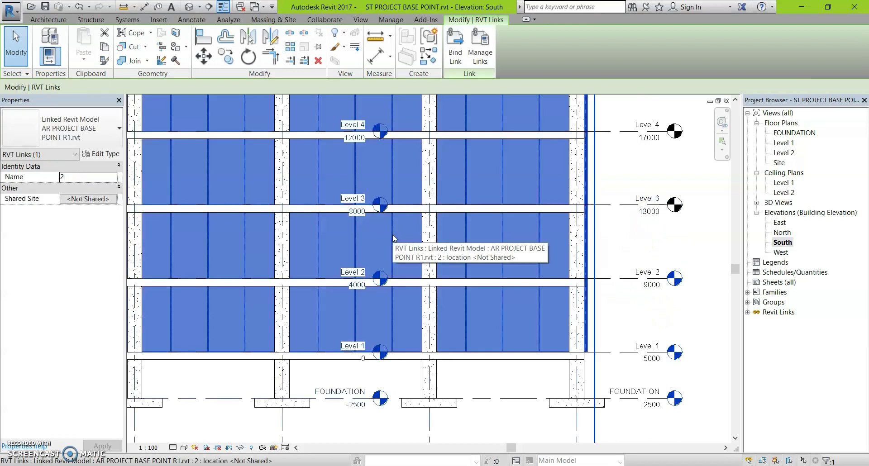
{"action": "key", "text": "h"}
{"action": "key", "text": "h"}
Examine the structural model's level elevations from FOUNDATION up to Level 4 in the South elevation
{"action": "scroll", "coordinate": [652, 367], "scroll_direction": "up", "scroll_amount": 2}
{"action": "scroll", "coordinate": [651, 367], "scroll_direction": "up", "scroll_amount": 2}
{"action": "middle_click_drag", "start_coordinate": [651, 367], "coordinate": [533, 241]}
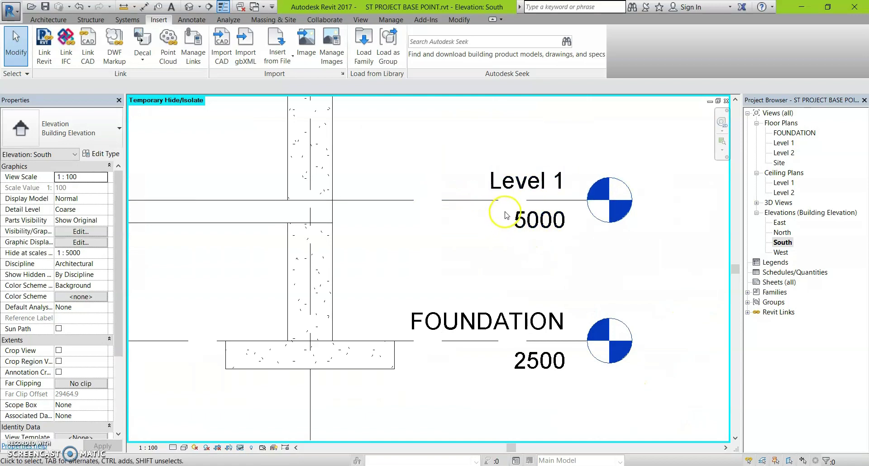
{"action": "scroll", "coordinate": [515, 221], "scroll_direction": "down", "scroll_amount": 2}
{"action": "scroll", "coordinate": [450, 223], "scroll_direction": "down", "scroll_amount": 1}
{"action": "middle_click_drag", "start_coordinate": [476, 177], "coordinate": [493, 255]}
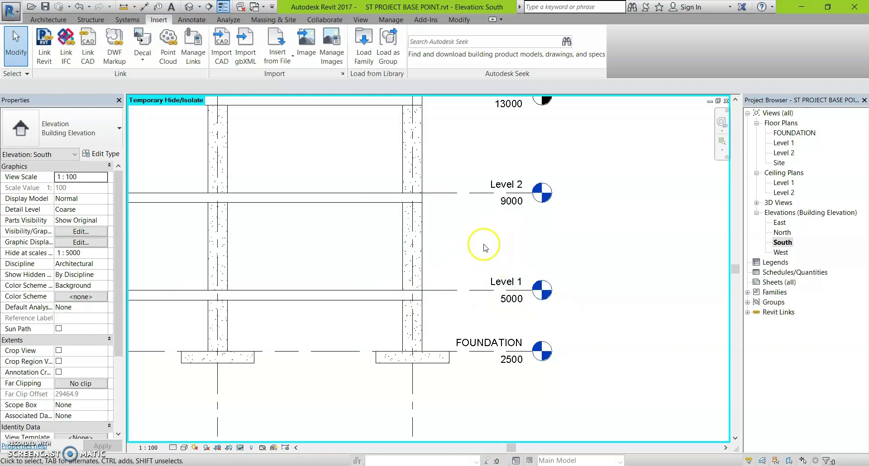
{"action": "middle_click_drag", "start_coordinate": [483, 246], "coordinate": [523, 295]}
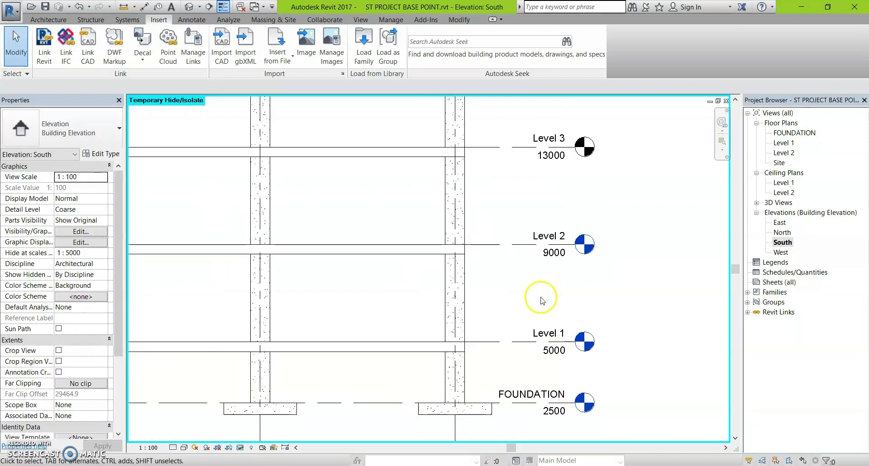
{"action": "middle_click_drag", "start_coordinate": [502, 287], "coordinate": [593, 260]}
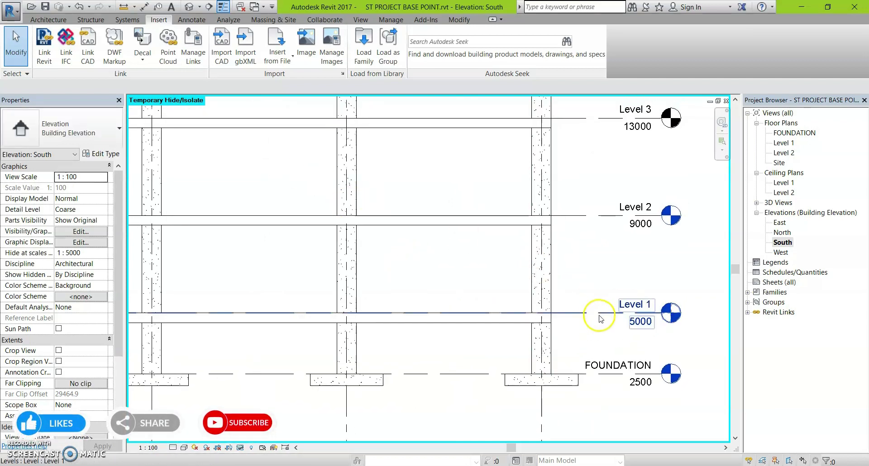
{"action": "scroll", "coordinate": [588, 316], "scroll_direction": "down", "scroll_amount": 2}
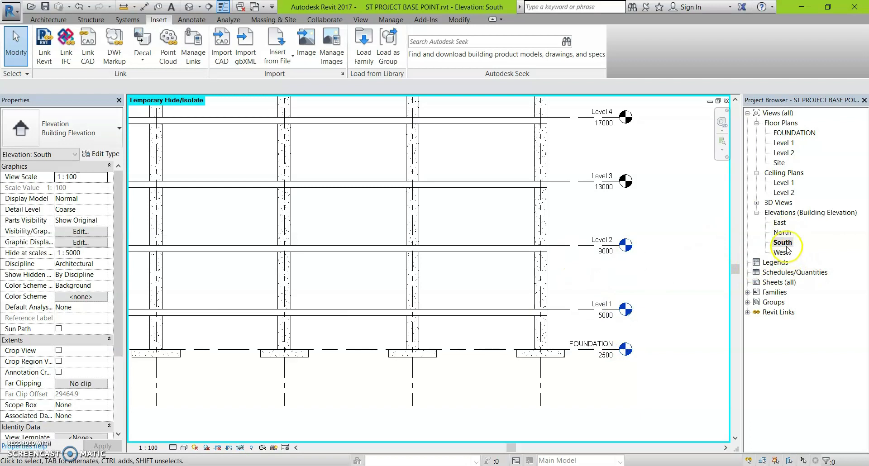
In the Site plan, set the unclipped project base point's elevation to 5000, then clip it and set its elevation to 0
{"action": "double_click", "coordinate": [779, 162]}
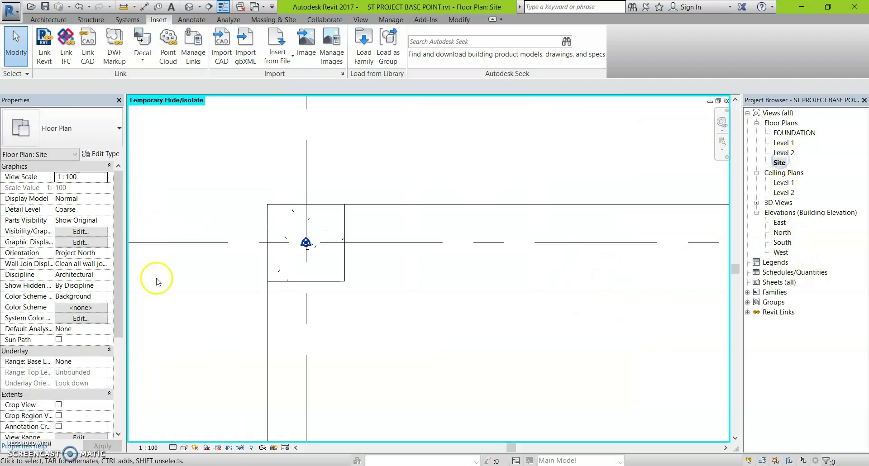
{"action": "left_click", "coordinate": [311, 247]}
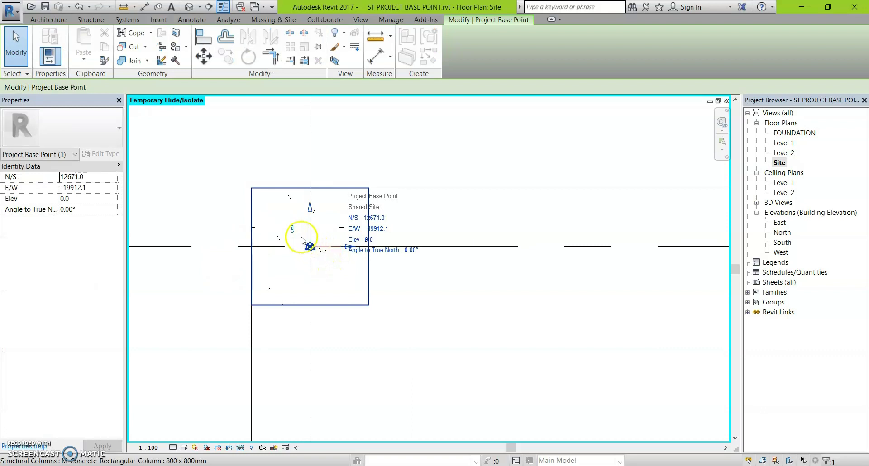
{"action": "left_click", "coordinate": [368, 240]}
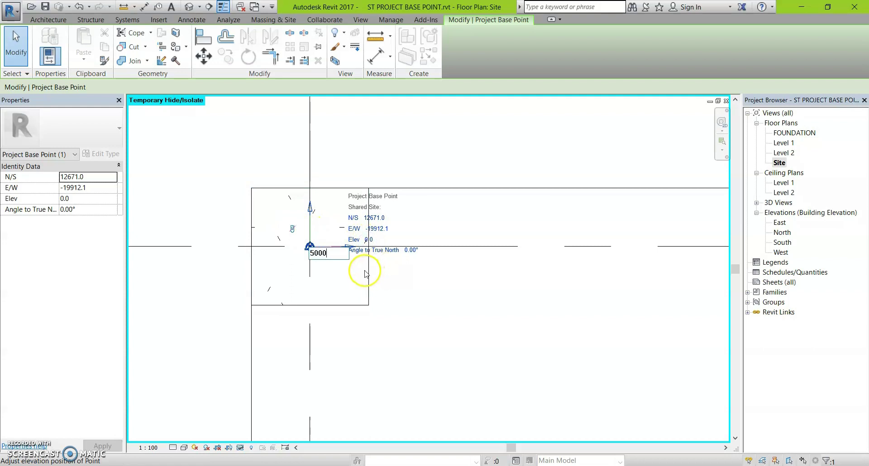
{"action": "left_click", "coordinate": [327, 284]}
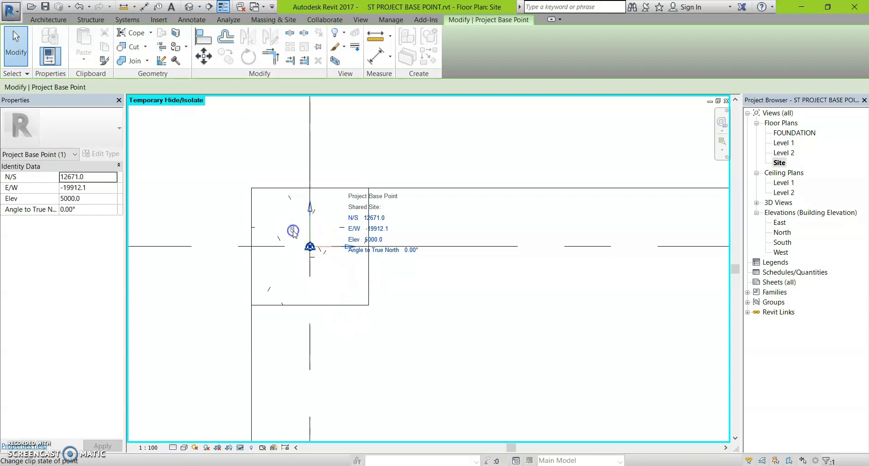
{"action": "left_click", "coordinate": [376, 247]}
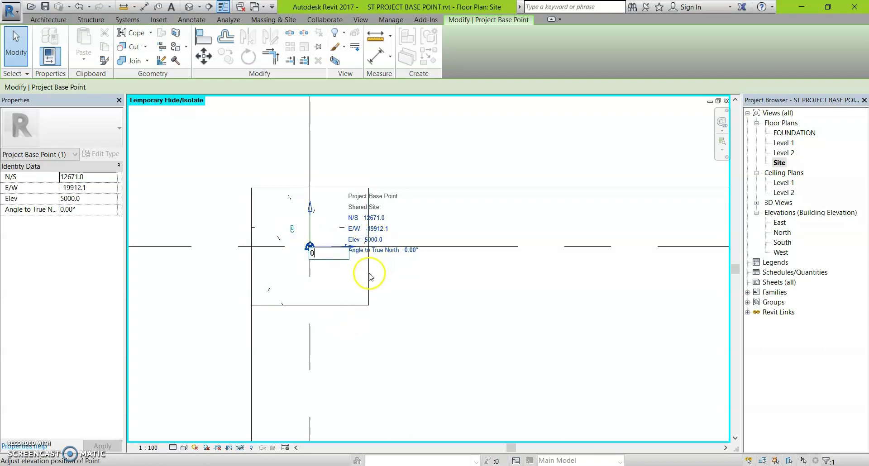
{"action": "left_click", "coordinate": [401, 153]}
Open the South elevation and check the structural level elevations from FOUNDATION up through the upper levels
{"action": "left_click", "coordinate": [774, 242]}
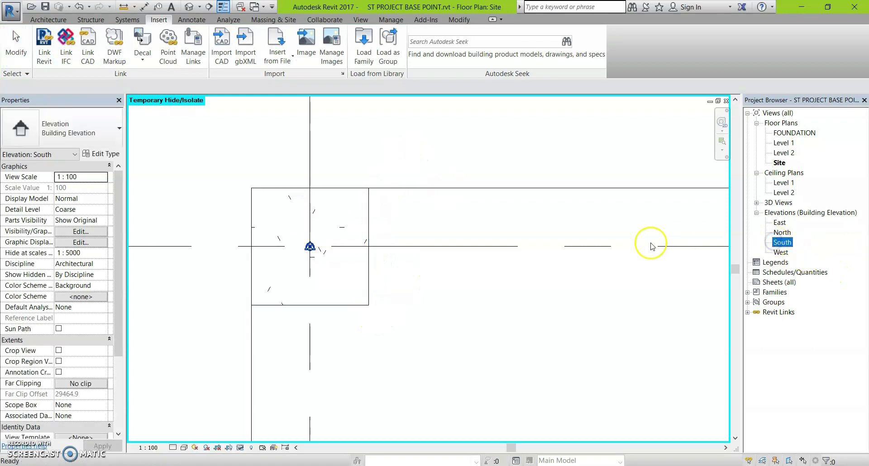
{"action": "double_click", "coordinate": [789, 247]}
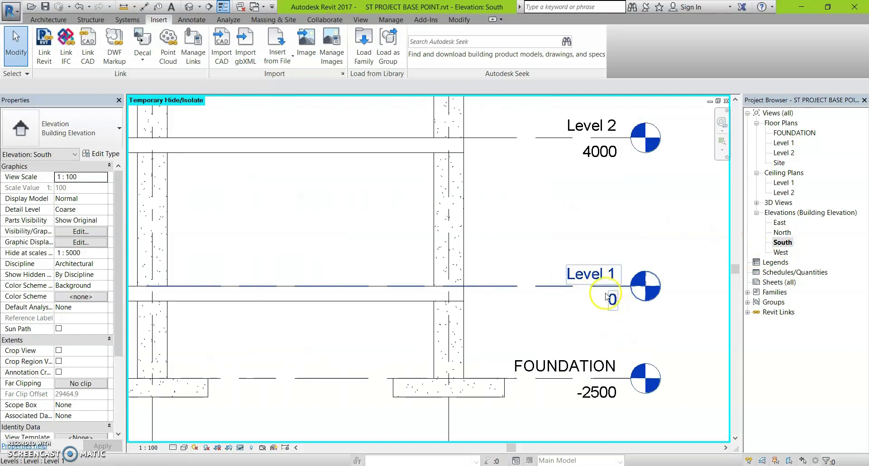
{"action": "scroll", "coordinate": [611, 309], "scroll_direction": "down", "scroll_amount": 6}
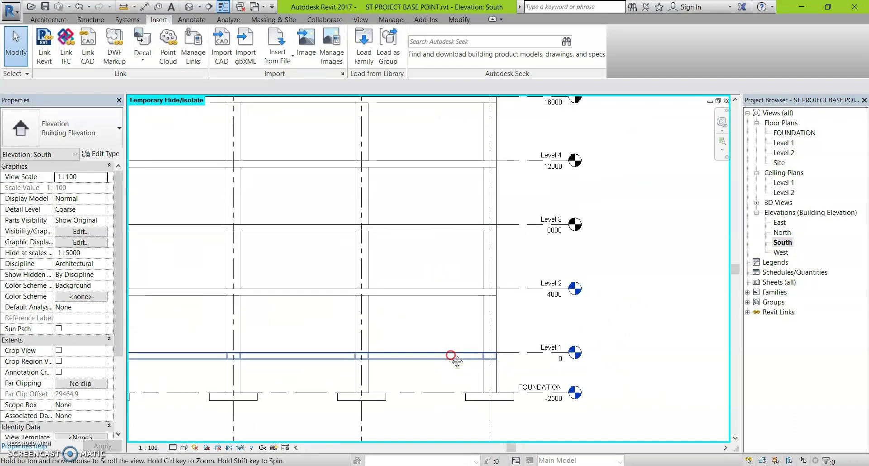
{"action": "scroll", "coordinate": [406, 307], "scroll_direction": "down", "scroll_amount": 5}
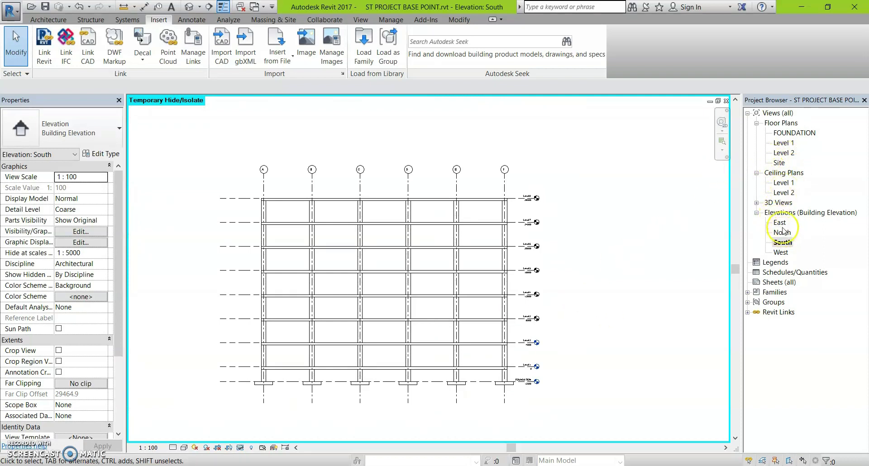
Open the Level 1 floor plan and pick the floor's span direction symbol at the middle of the slab
{"action": "double_click", "coordinate": [784, 144]}
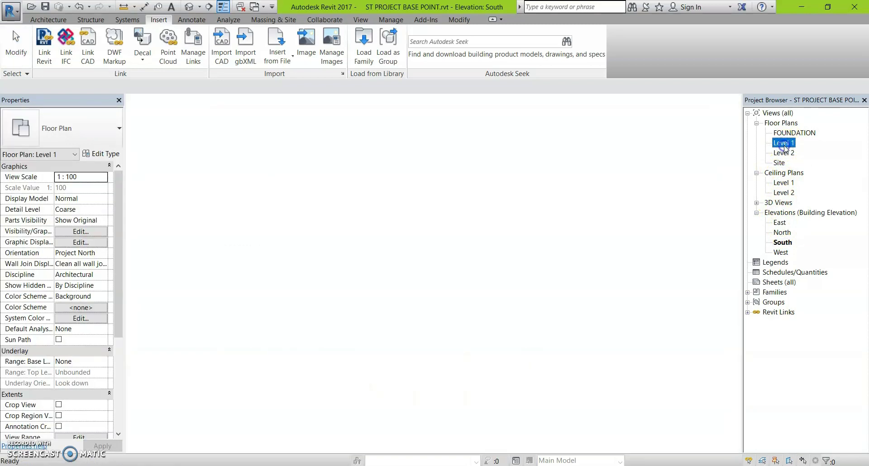
{"action": "scroll", "coordinate": [455, 182], "scroll_direction": "down", "scroll_amount": 1}
{"action": "middle_click", "coordinate": [454, 182]}
{"action": "middle_click", "coordinate": [454, 182]}
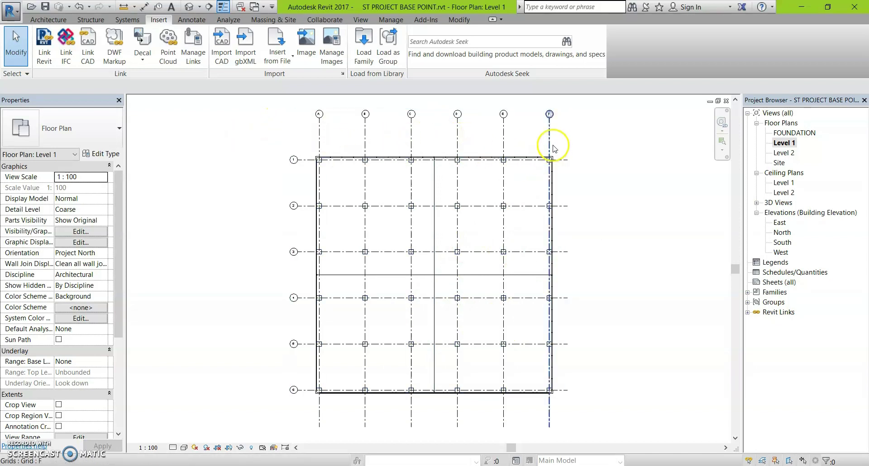
{"action": "middle_click_drag", "start_coordinate": [588, 260], "coordinate": [537, 240]}
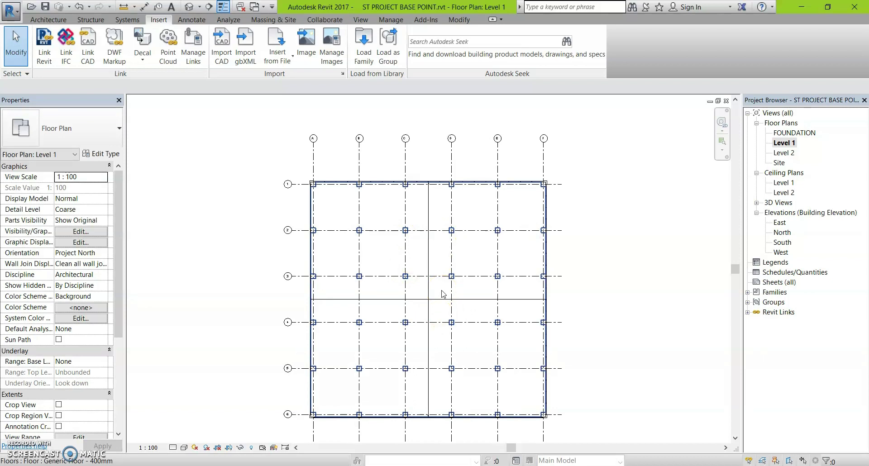
{"action": "left_click", "coordinate": [430, 299]}
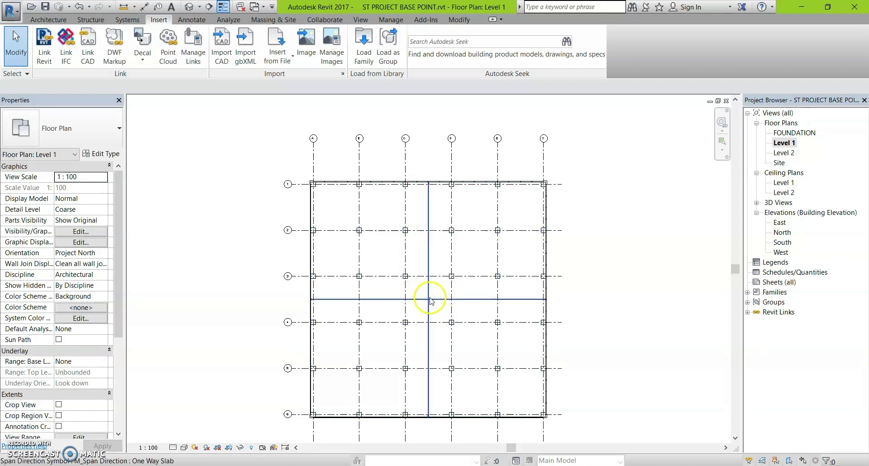